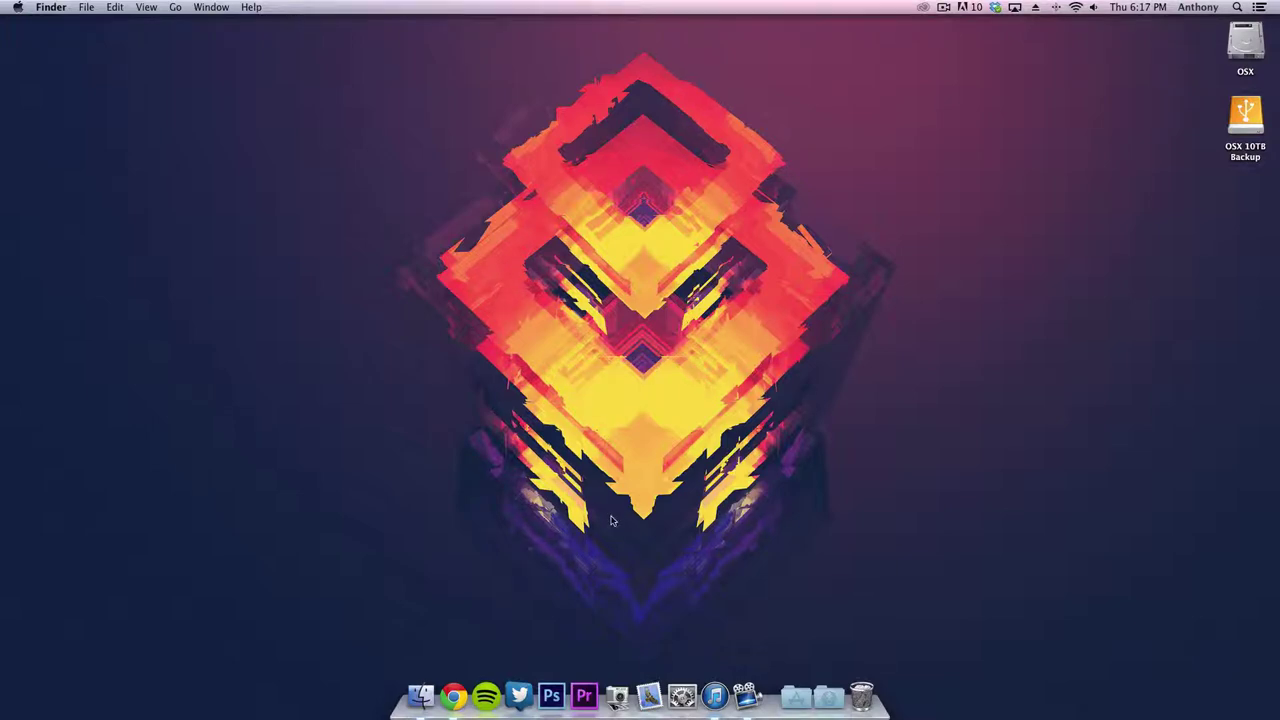
Launch Premiere Pro CS6 from the Dock and centre its welcome screen on the desktop
left_click(584, 695)
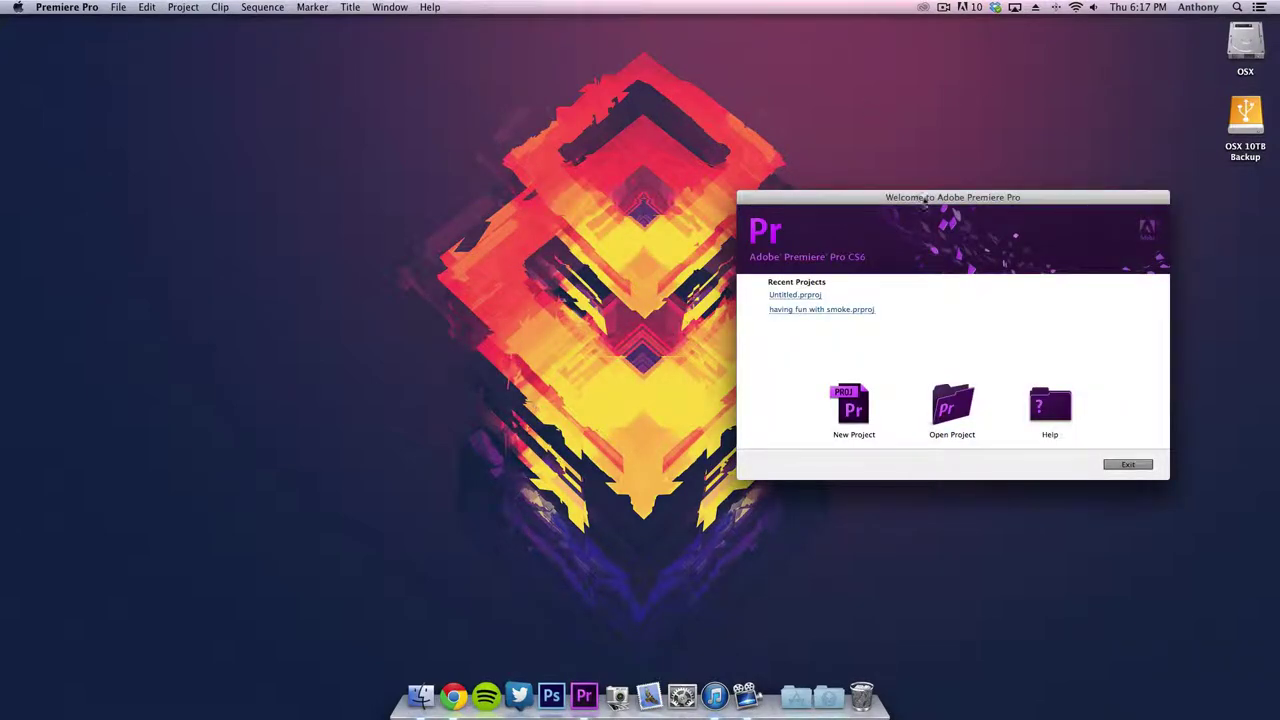
left_click_drag(922, 199, 598, 162)
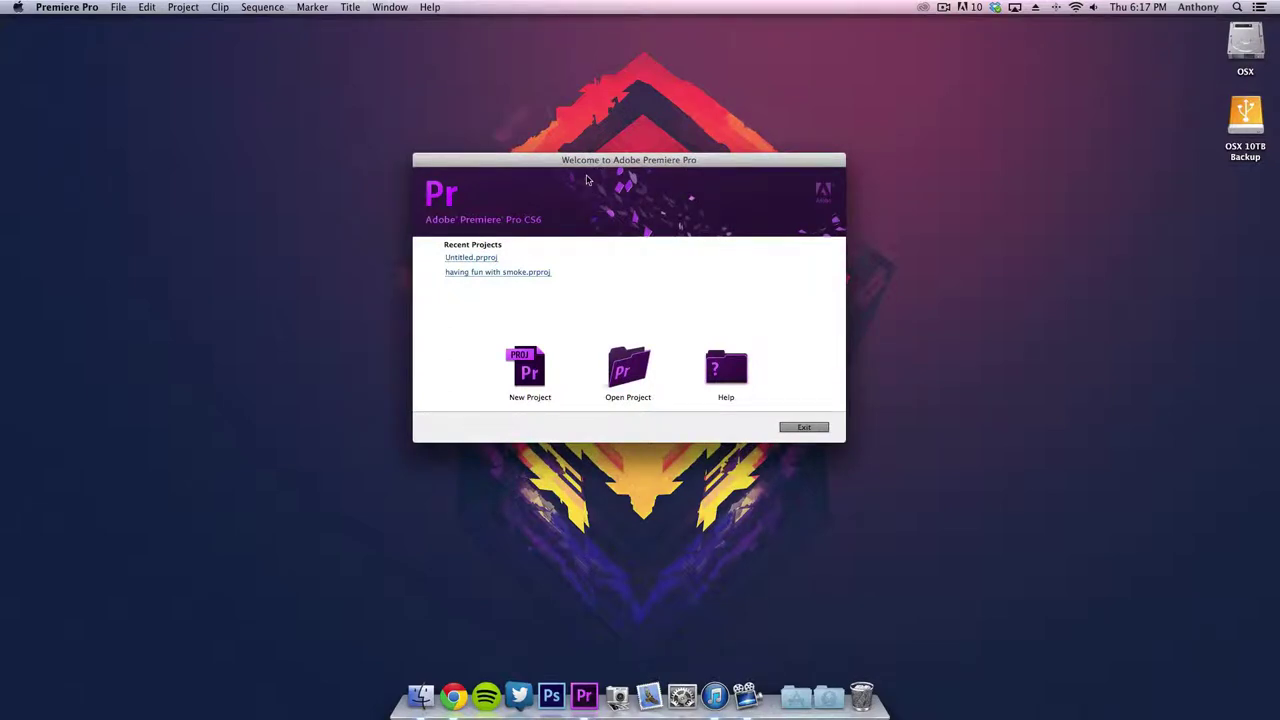
left_click_drag(590, 162, 607, 163)
Start a new project, keeping Frames and Audio Samples as the display formats
left_click(540, 368)
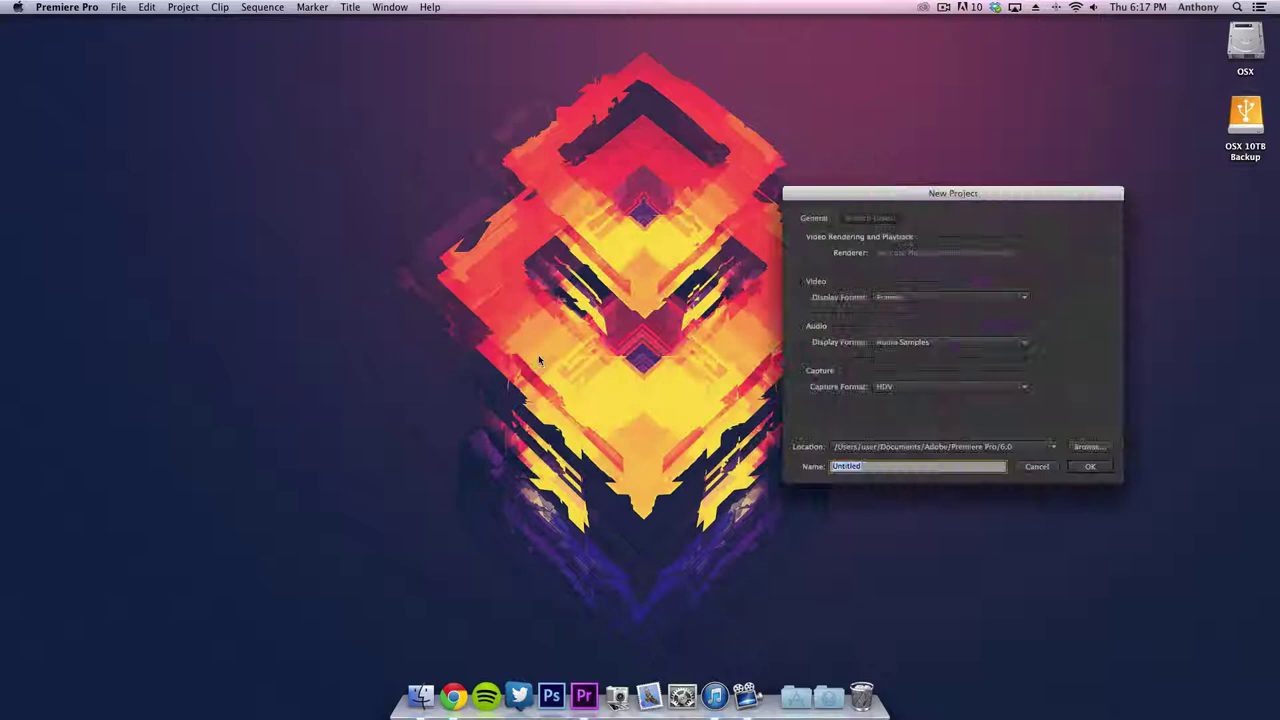
left_click_drag(895, 192, 538, 160)
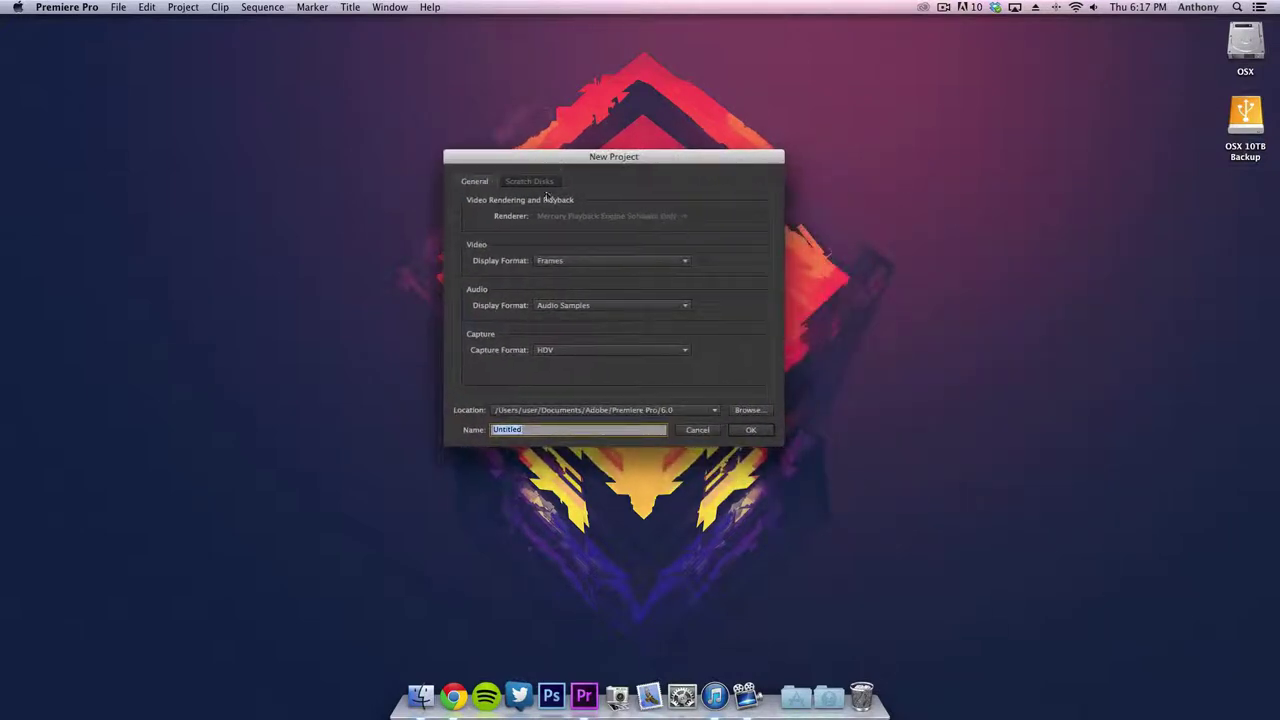
left_click(568, 261)
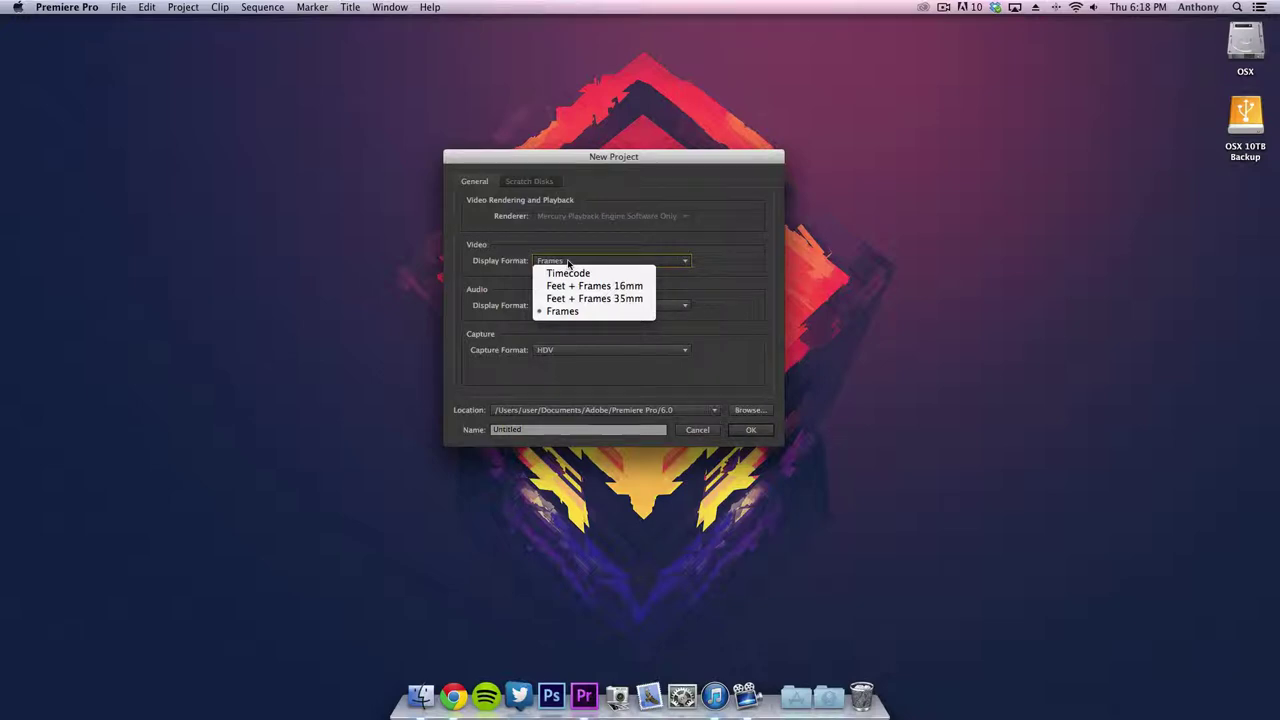
left_click(568, 261)
left_click(566, 261)
left_click(566, 262)
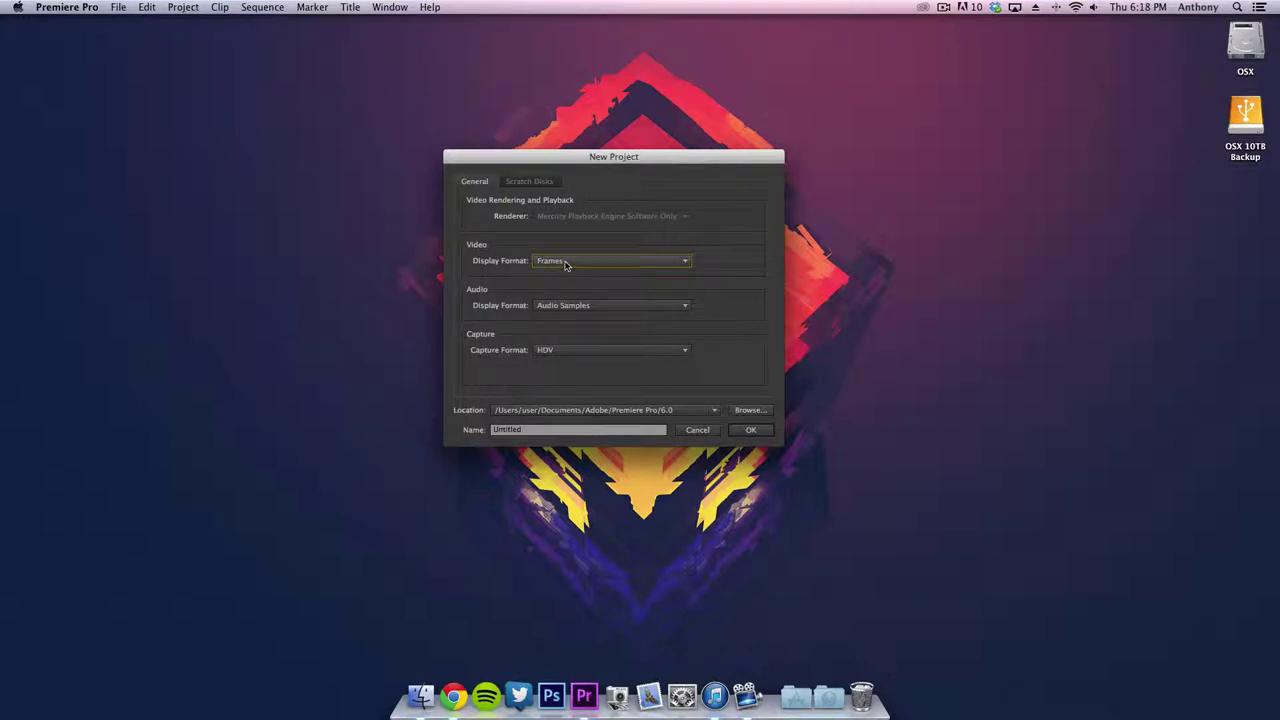
left_click(543, 306)
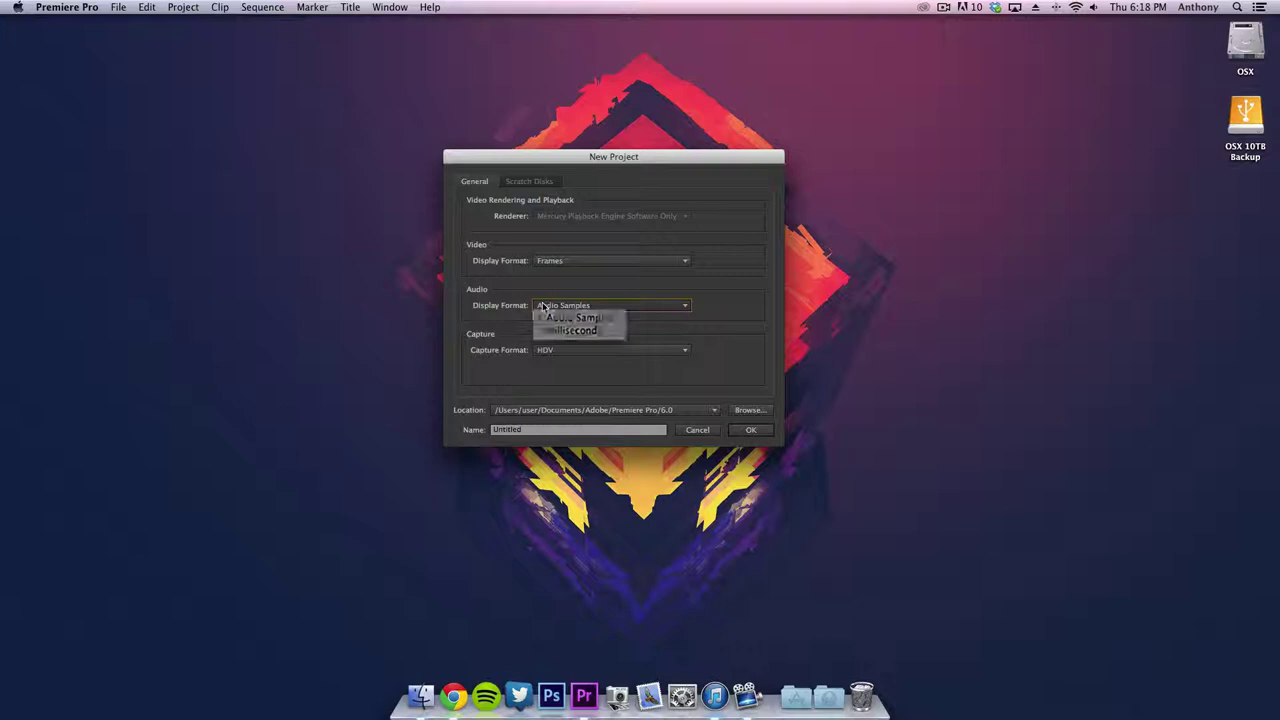
left_click(543, 306)
Keep HDV as the capture format and name the project 'test video'
left_click(551, 352)
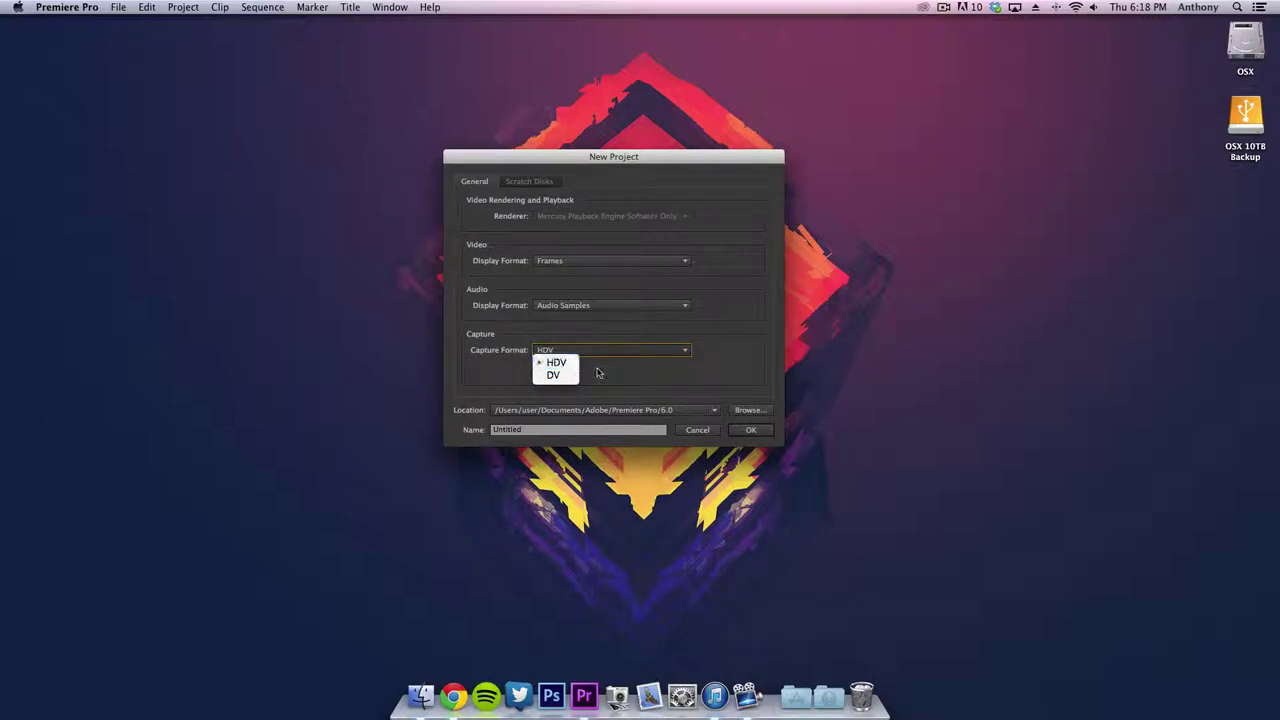
left_click(590, 374)
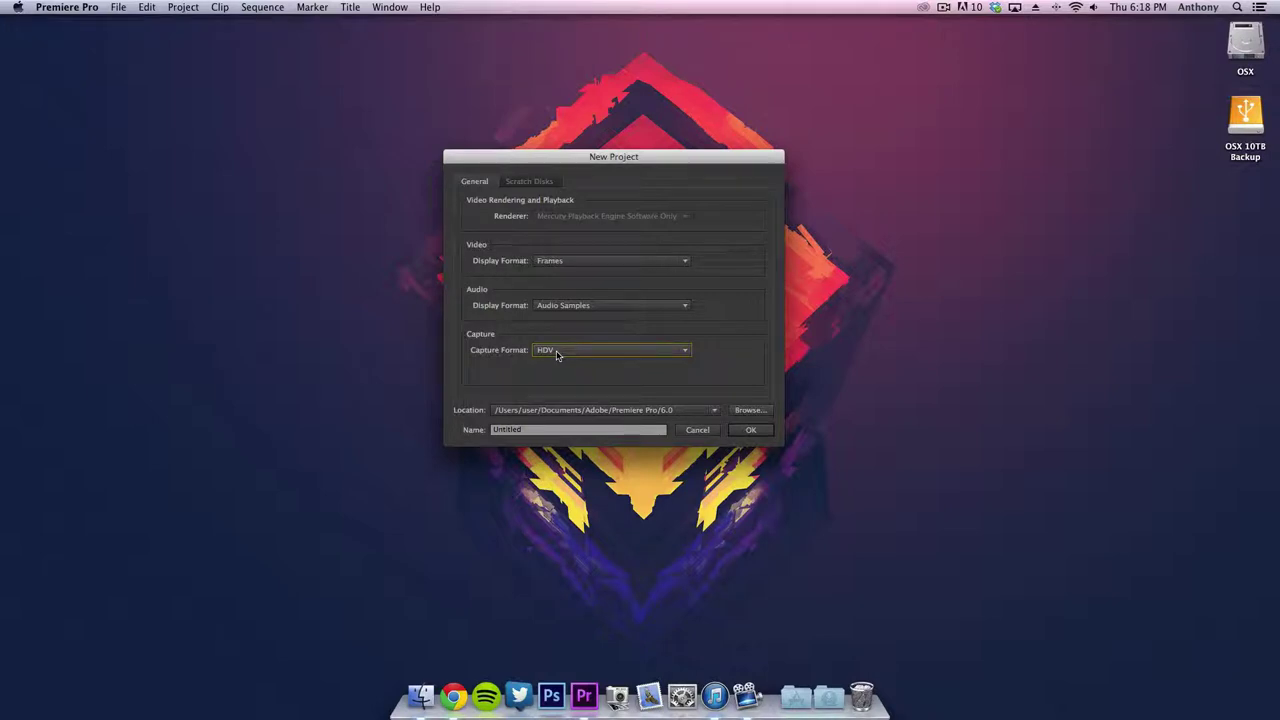
left_click(557, 354)
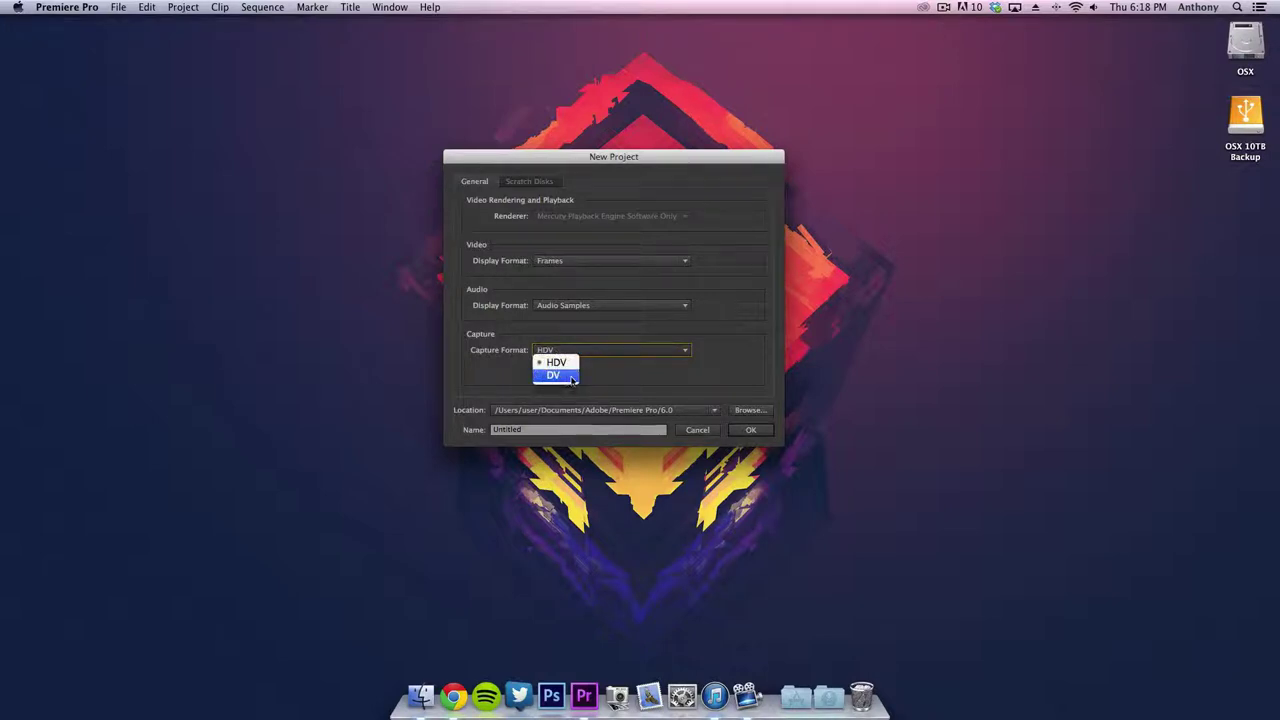
left_click(600, 378)
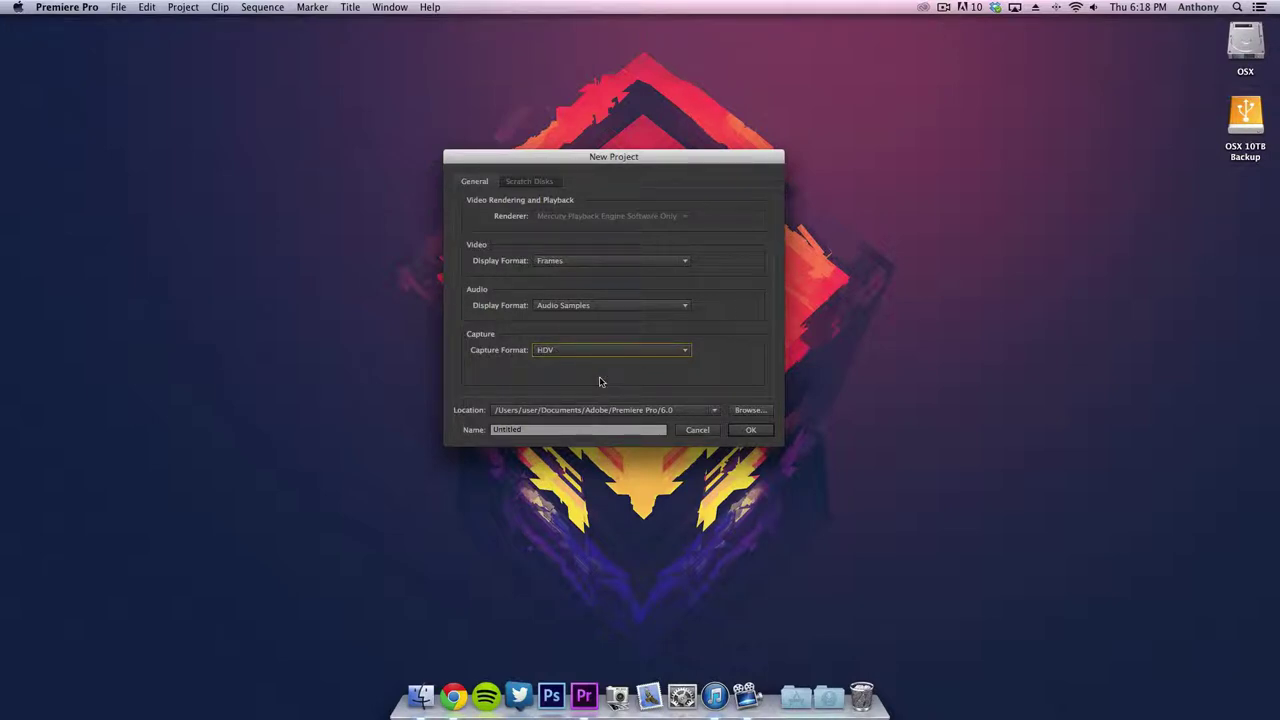
double_click(510, 430)
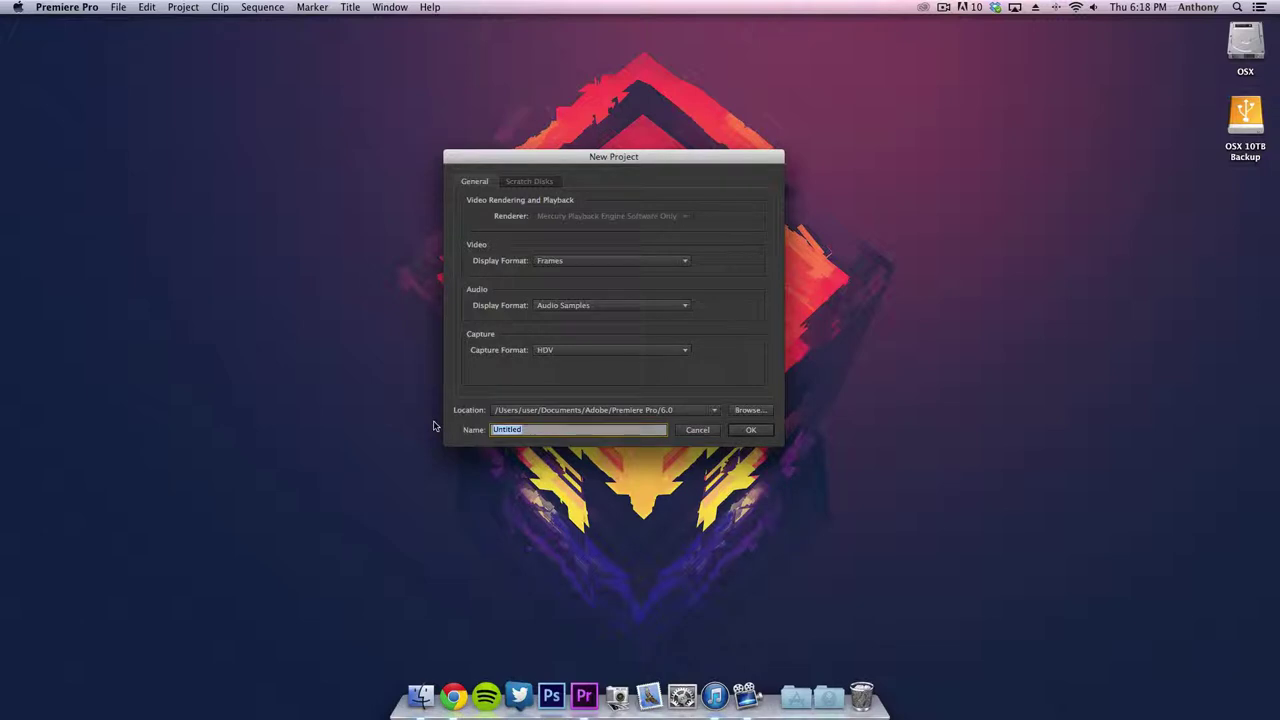
type("test vc")
Confirm the project and create Sequence 01 from the DV-NTSC Widescreen 48kHz preset
left_click(749, 430)
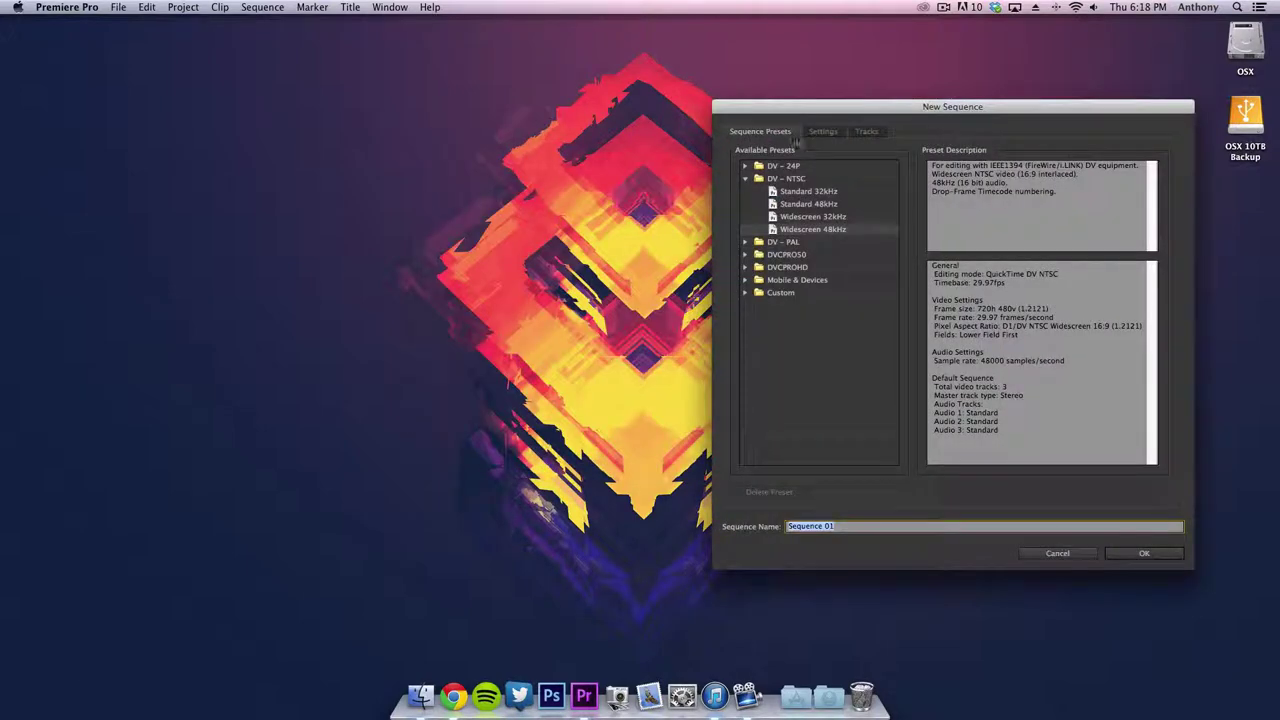
left_click_drag(915, 110, 607, 97)
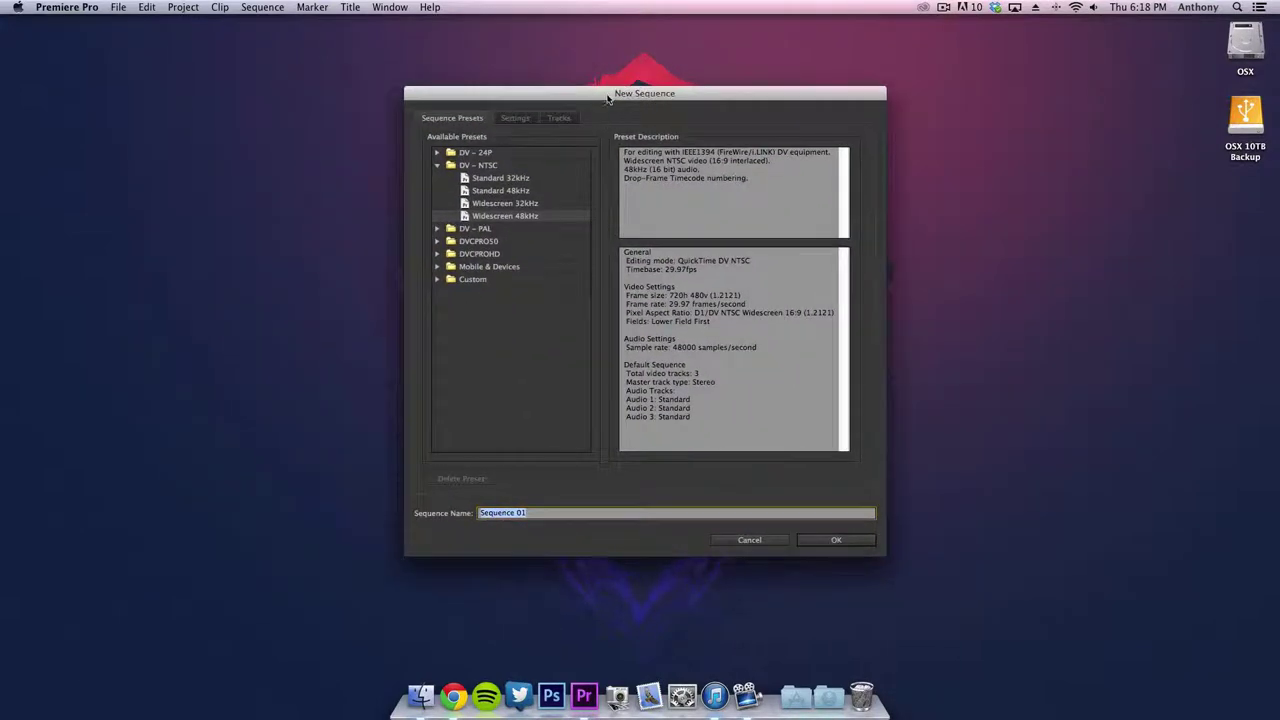
left_click(477, 221)
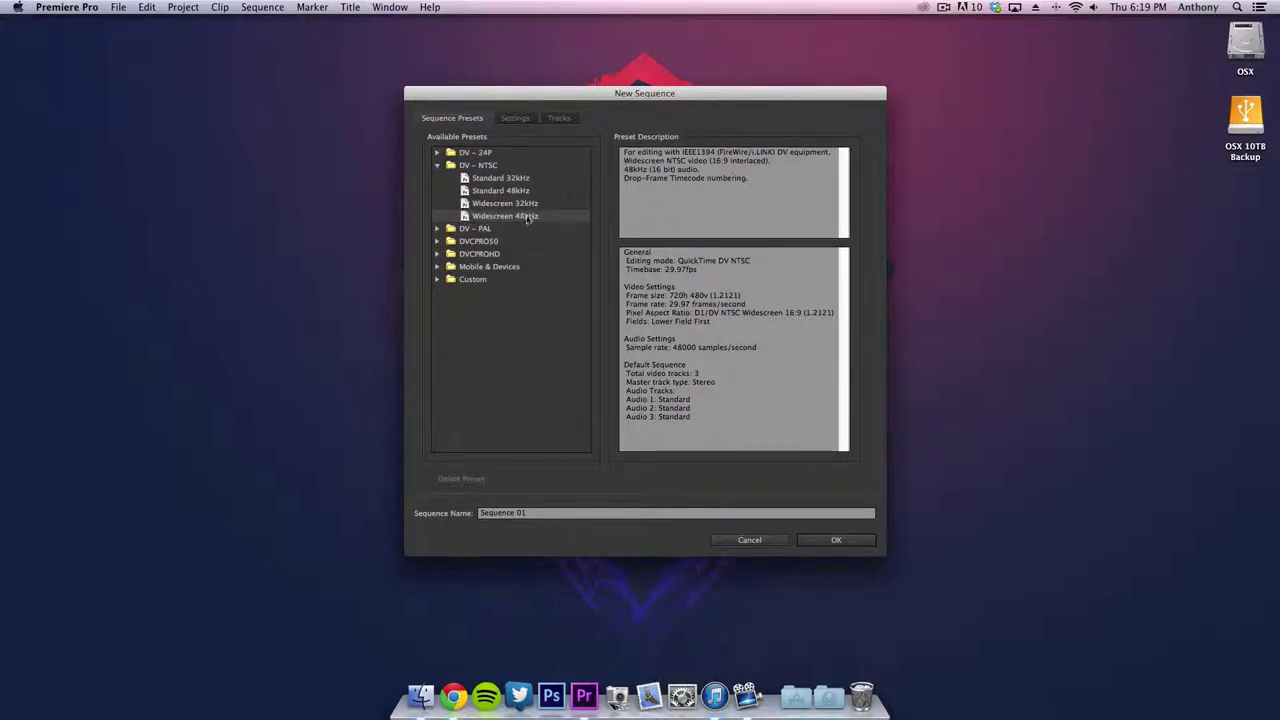
left_click(836, 540)
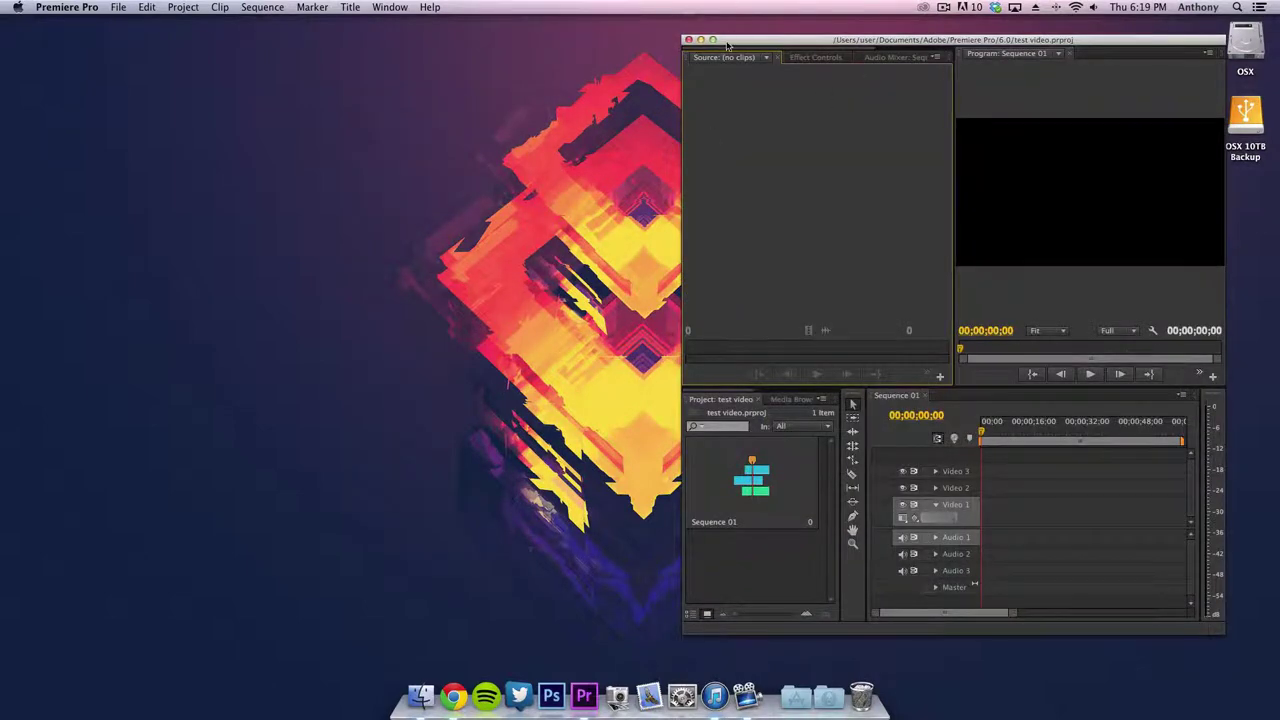
Maximise the workspace and import HDV_0981.MP4 via File > Import
left_click(713, 40)
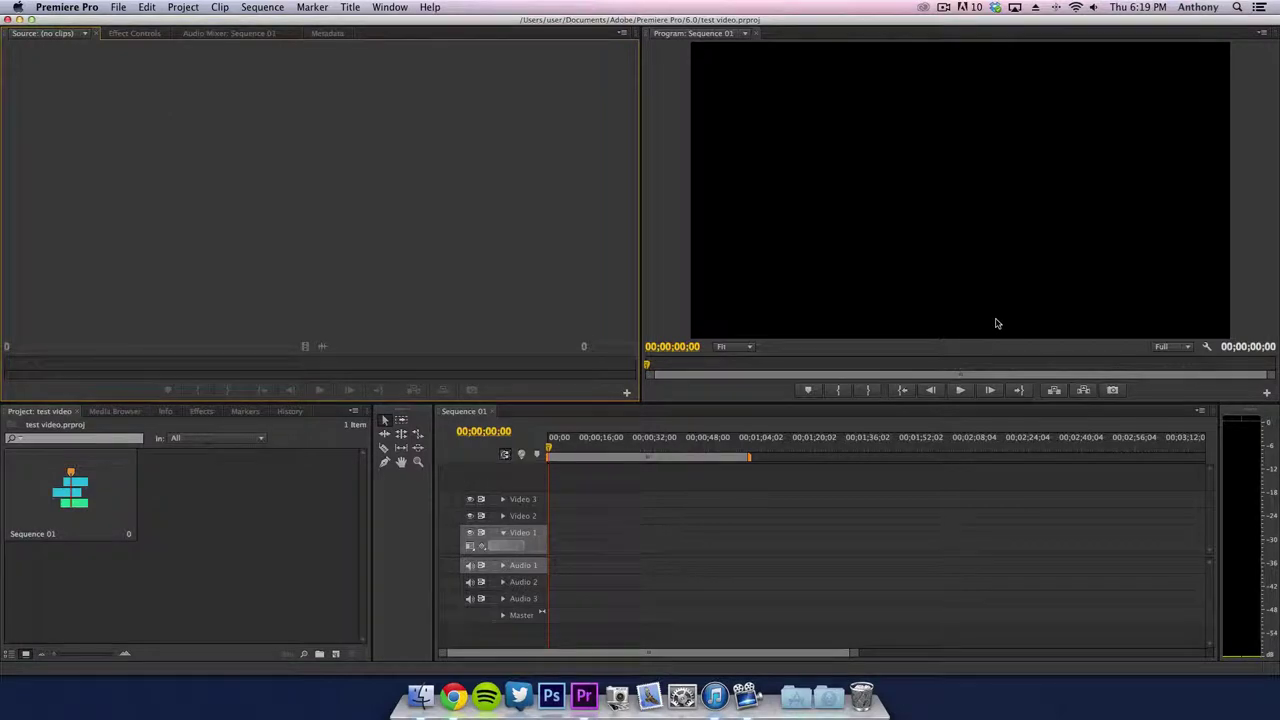
left_click(119, 6)
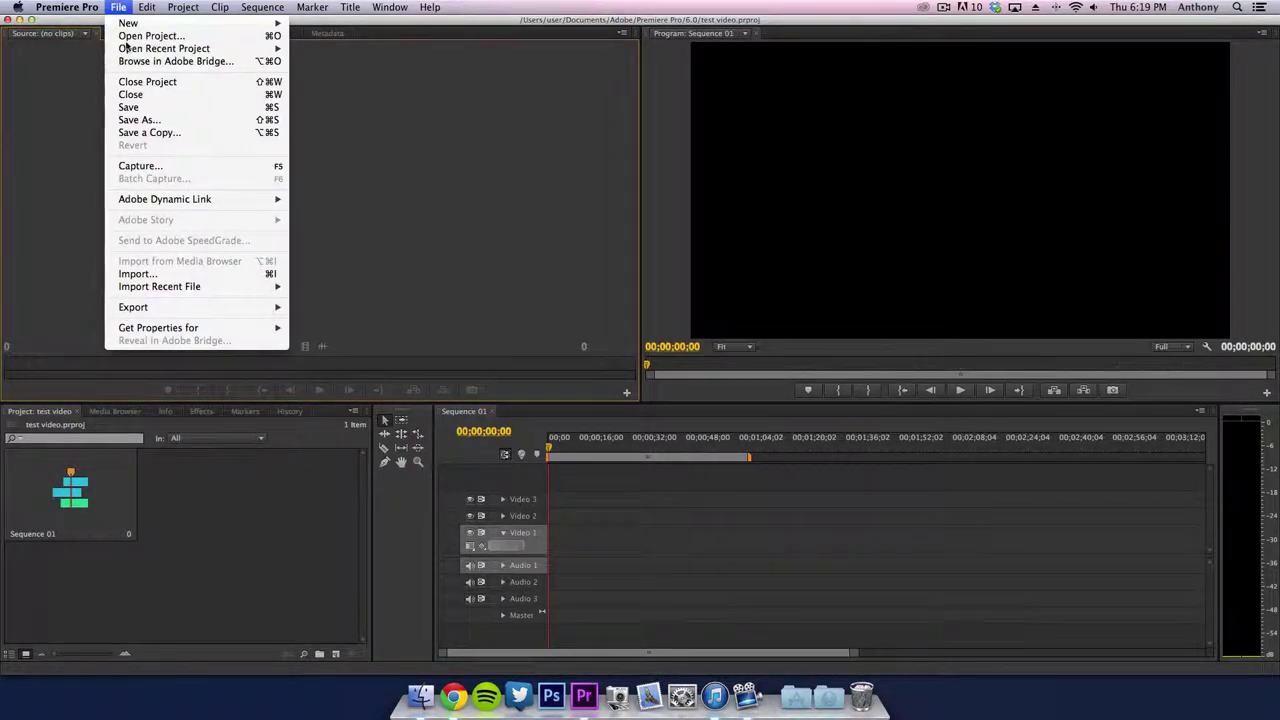
left_click(152, 275)
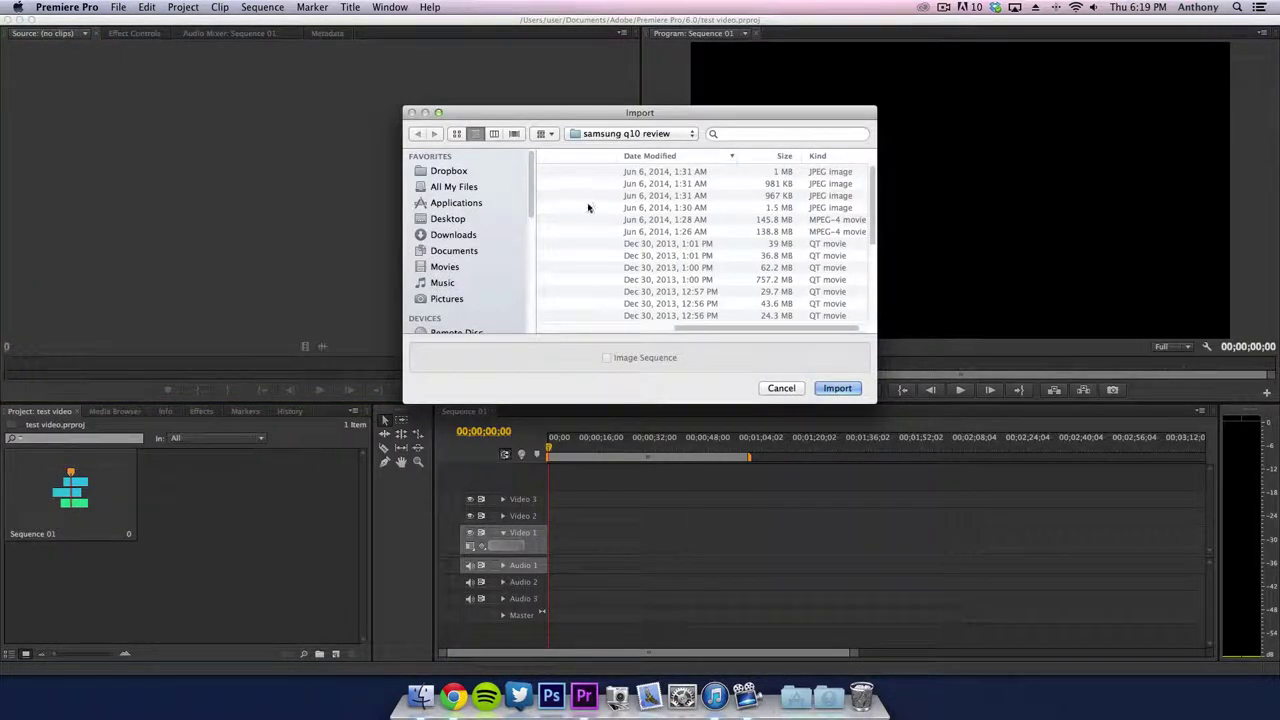
scroll(590, 211, "left", 5)
scroll(592, 213, "left", 2)
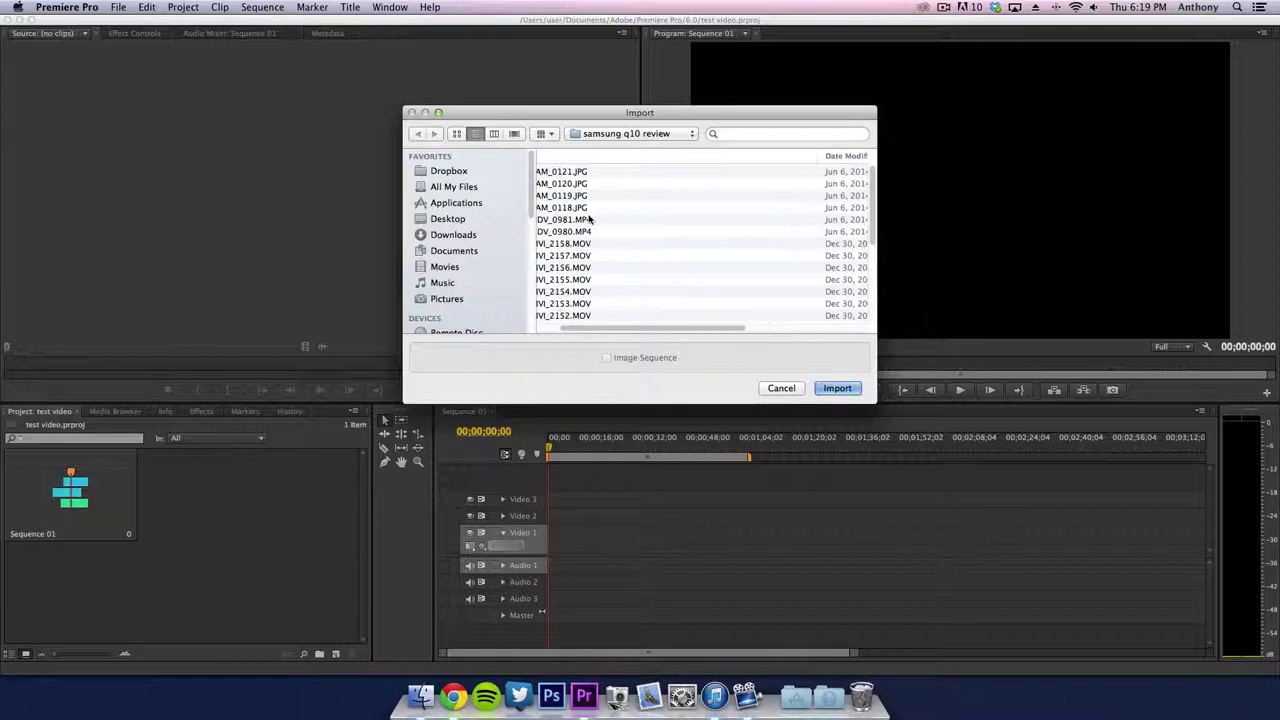
left_click(605, 219)
scroll(609, 230, "left", 2)
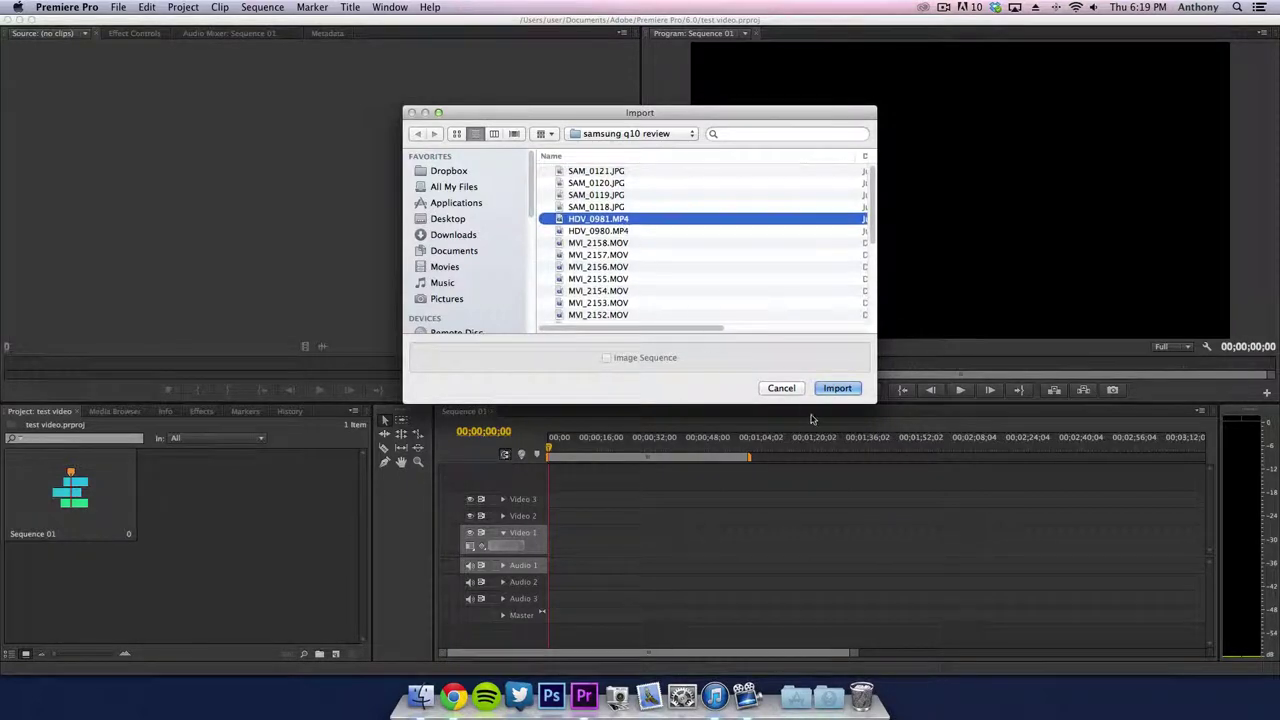
left_click(837, 388)
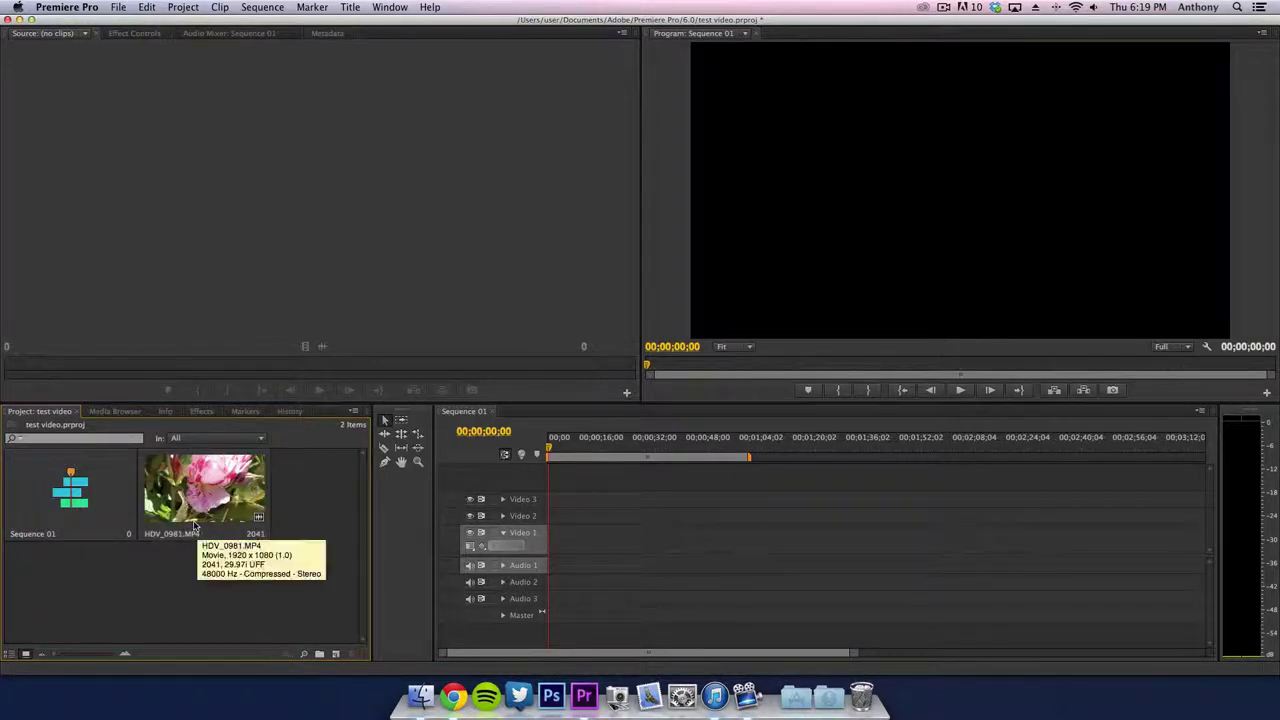
Place HDV_0981.MP4 on Sequence 01 and preview it, stopping at 00;00;05;11
left_click_drag(168, 488, 560, 545)
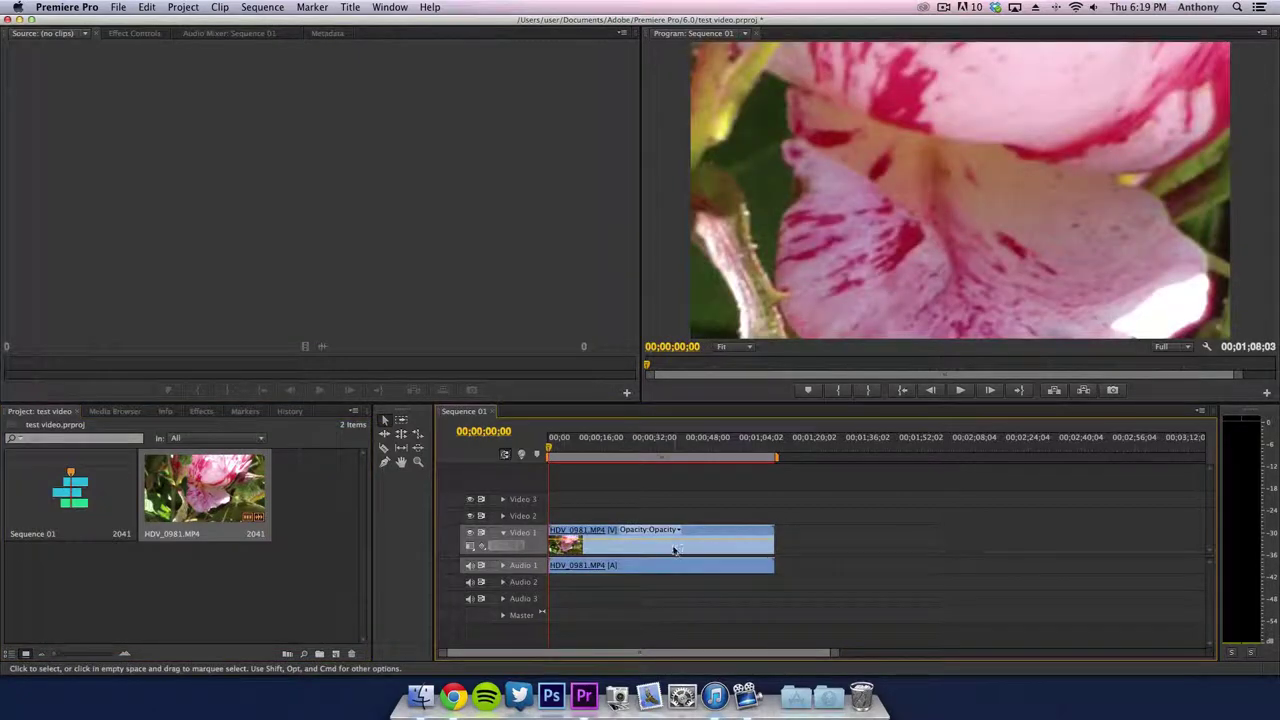
left_click(959, 392)
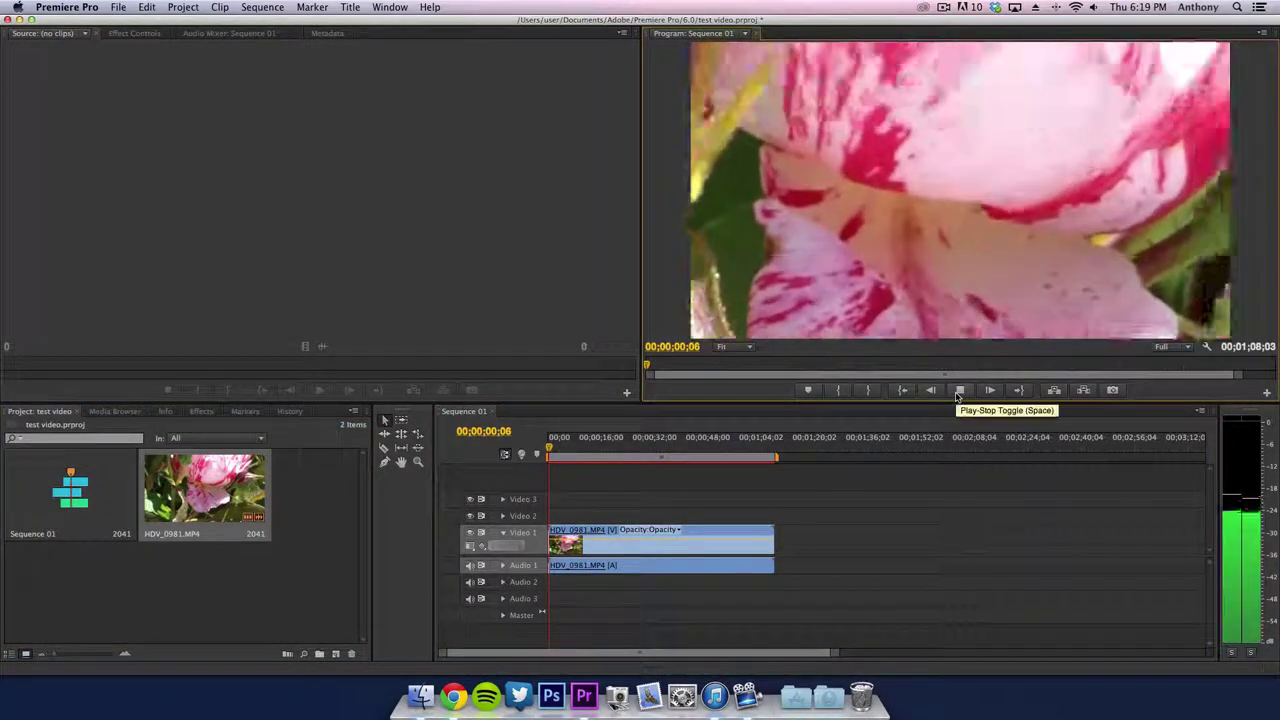
left_click(959, 391)
key("XF86AudioMute")
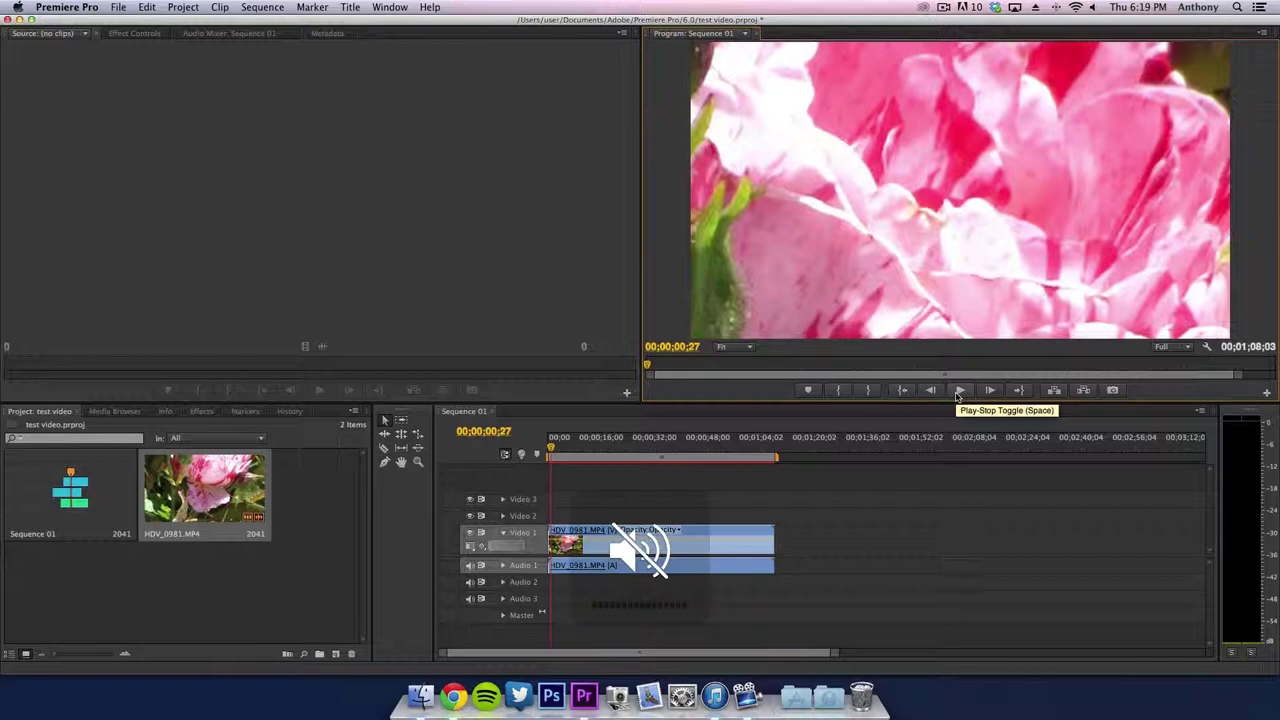
left_click(959, 391)
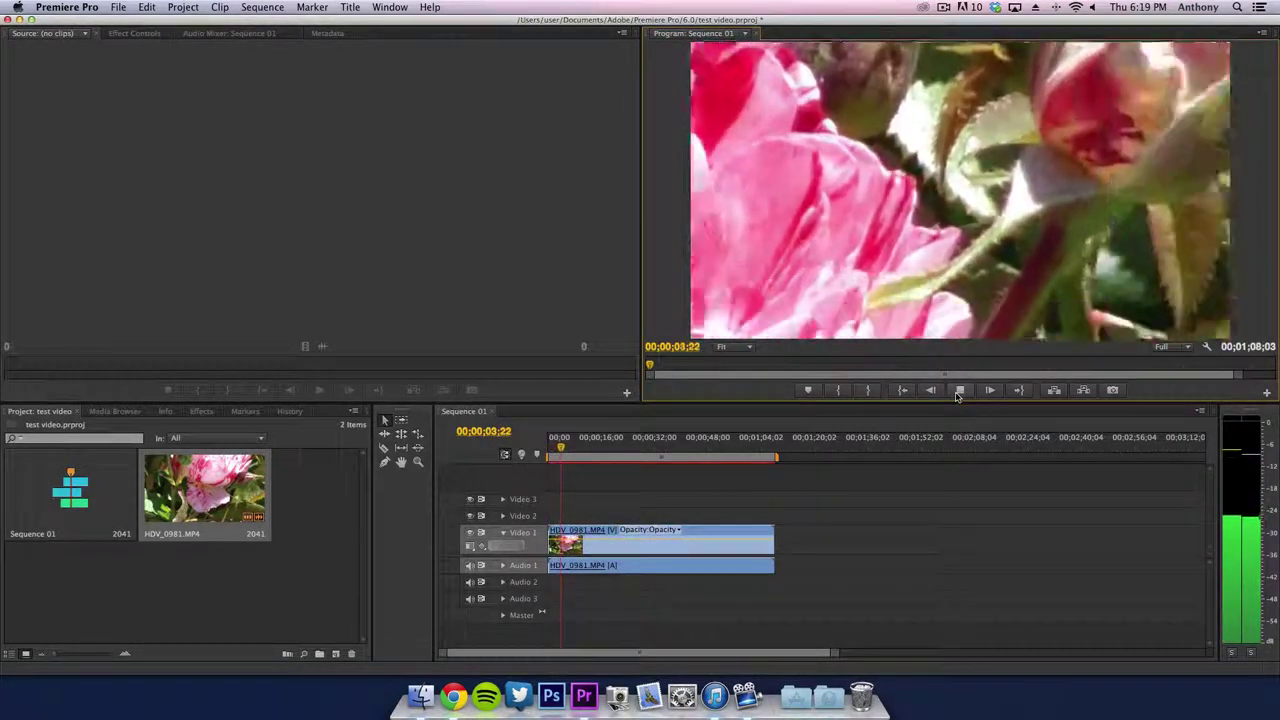
left_click(958, 391)
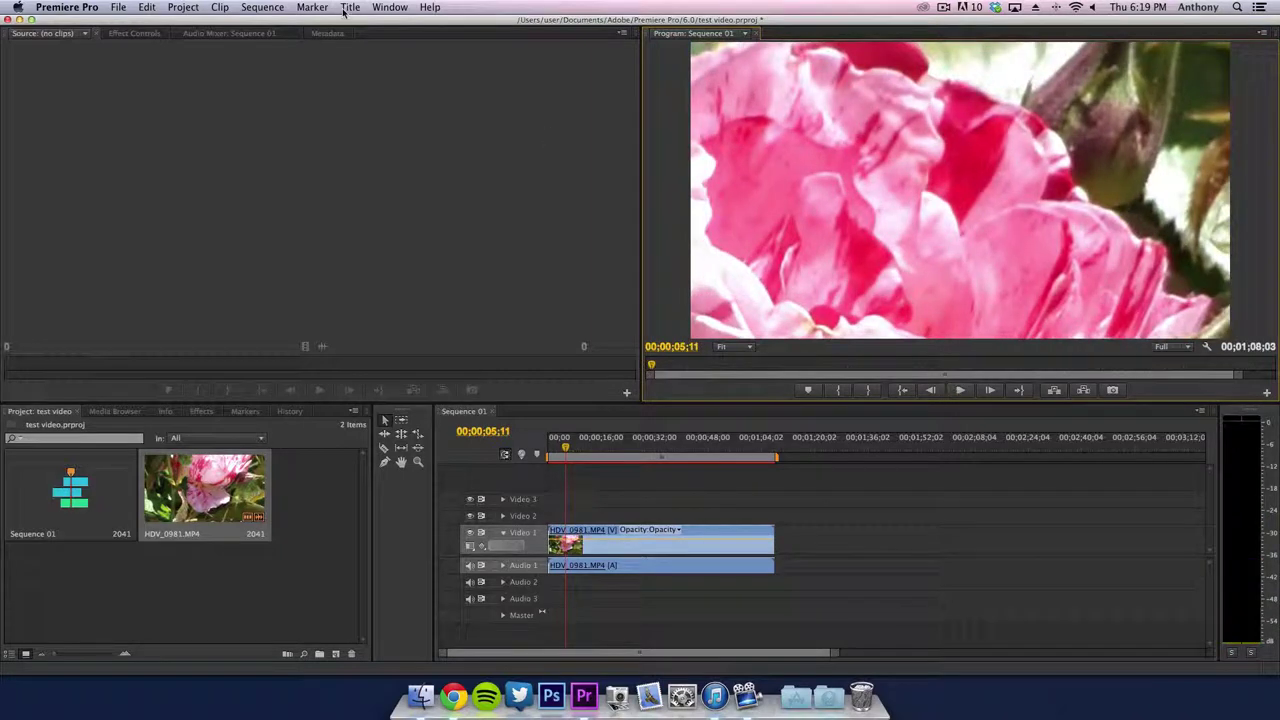
left_click(117, 6)
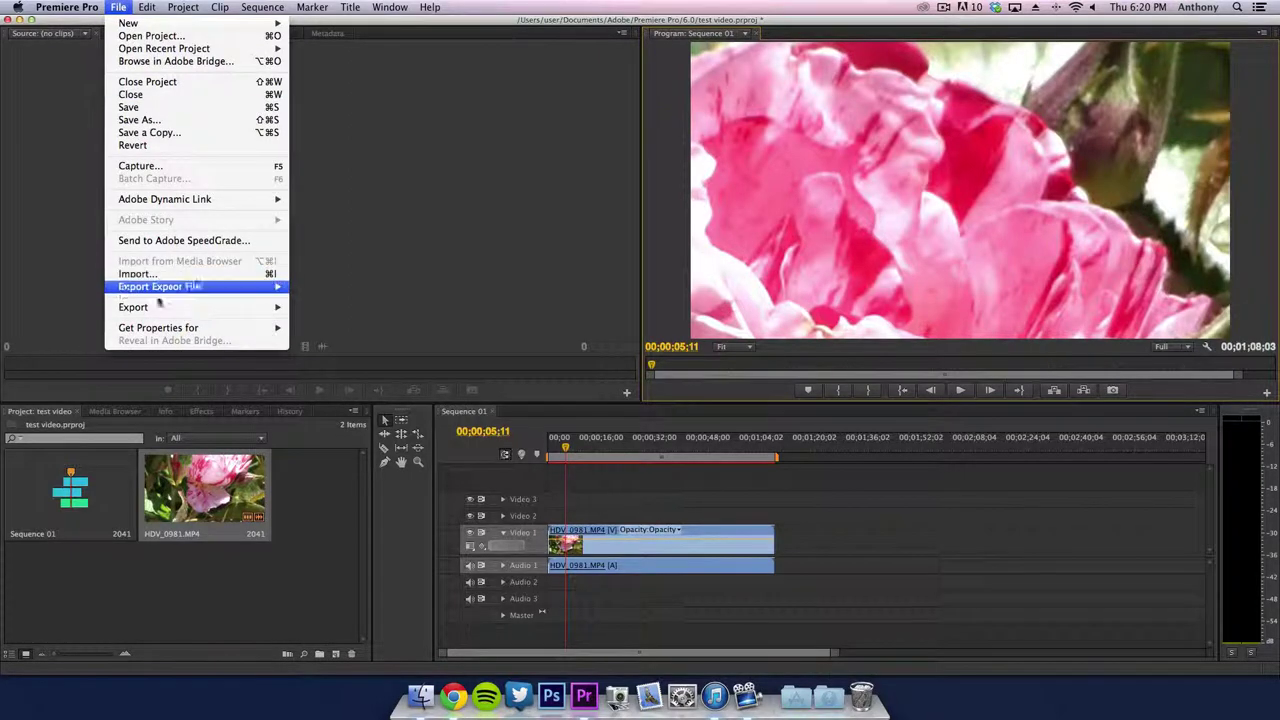
Open File > Export > Media for Sequence 01 and set the format to H.264
mouse_move(160, 305)
left_click(320, 307)
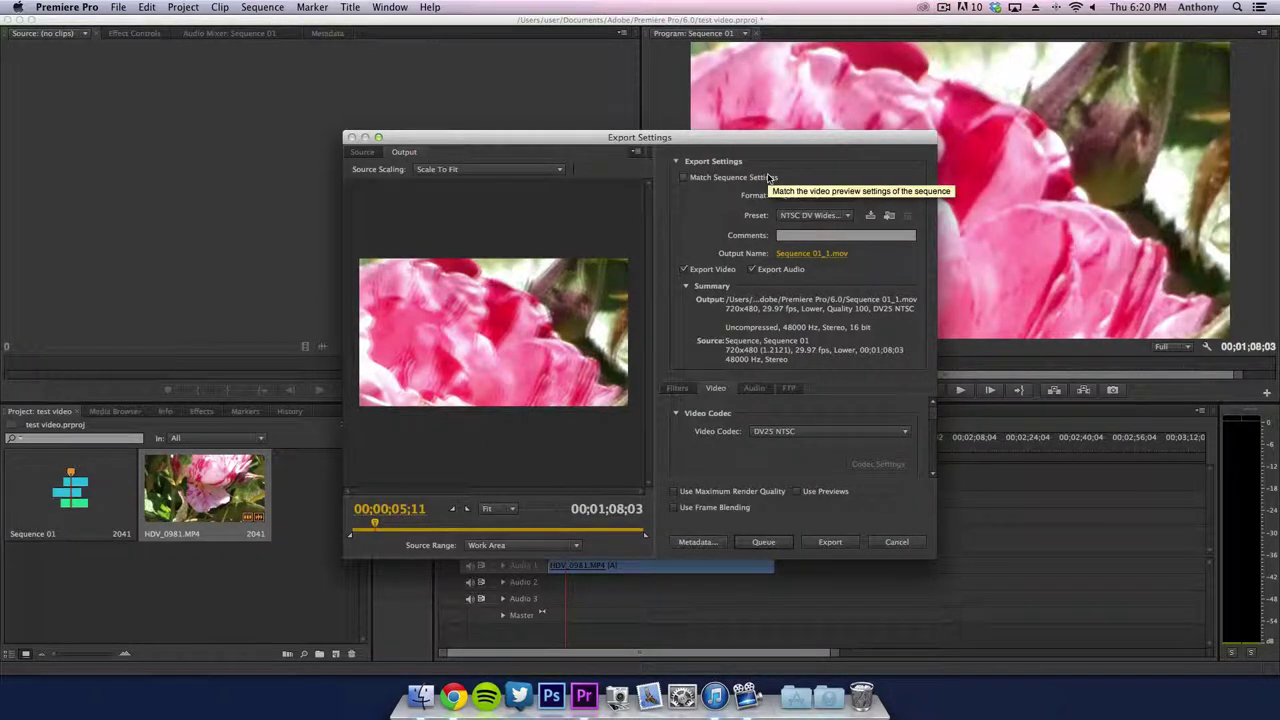
left_click(806, 195)
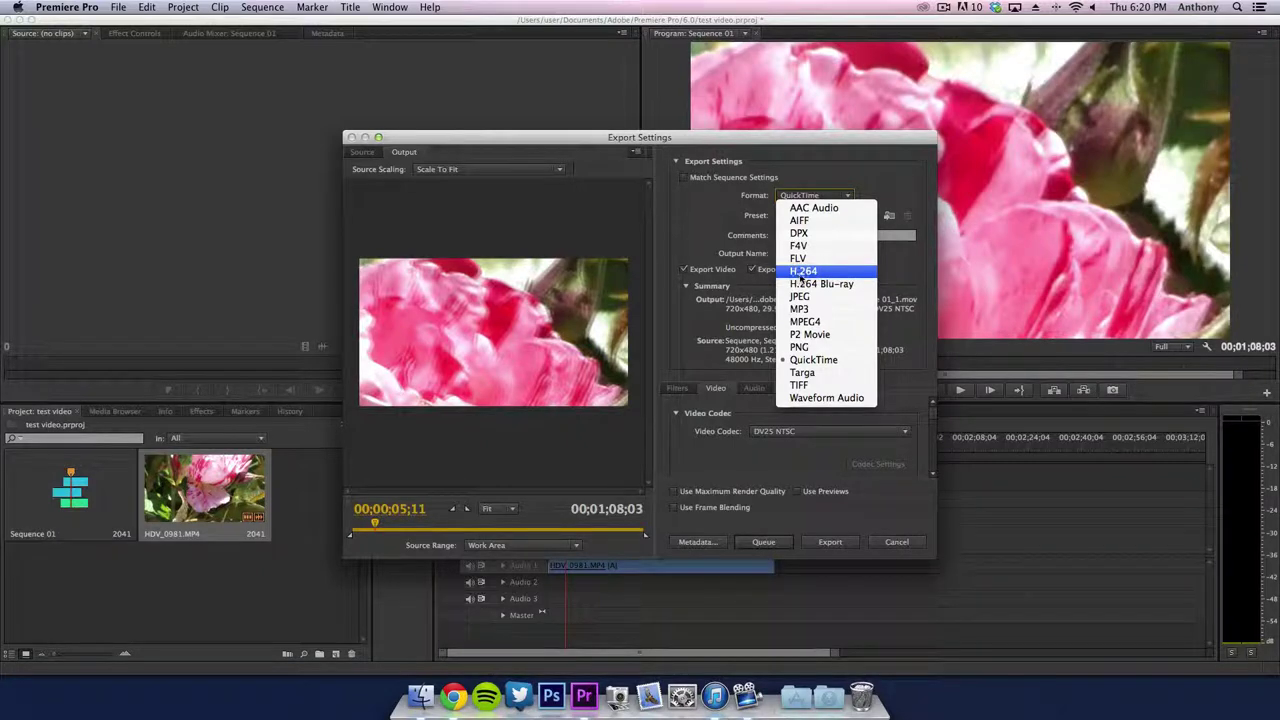
key("Escape")
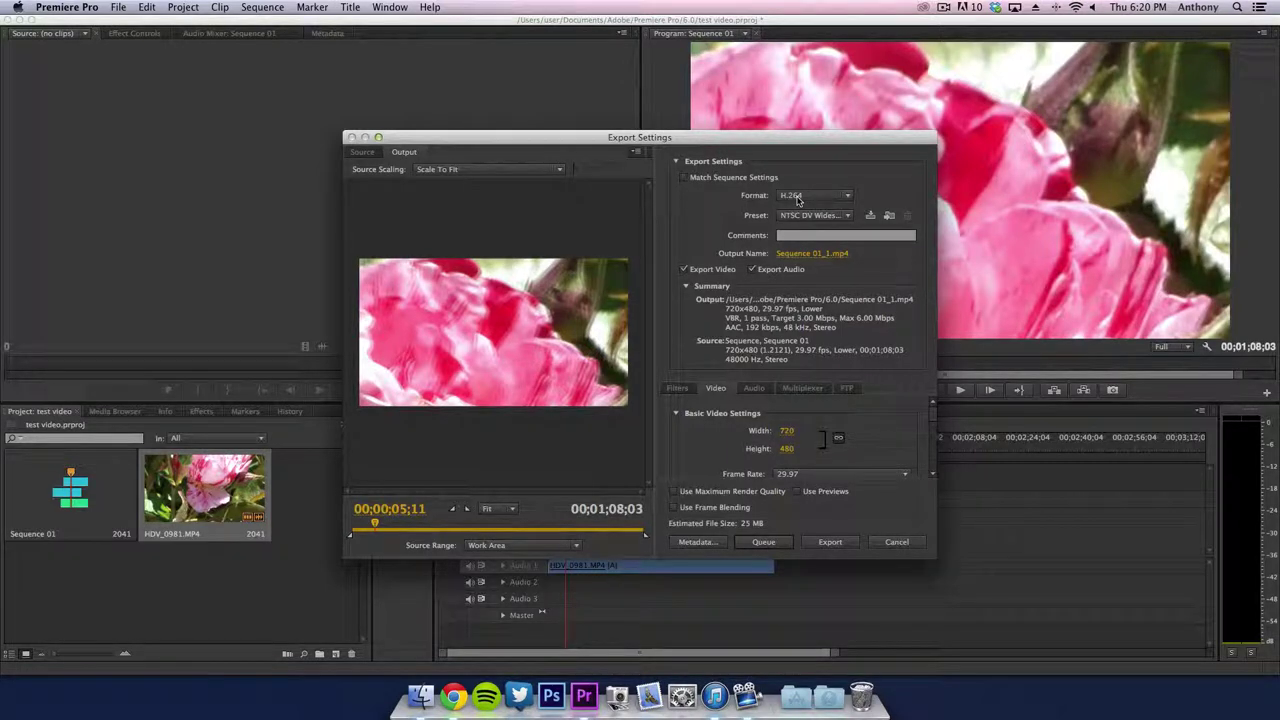
left_click(797, 197)
left_click(797, 200)
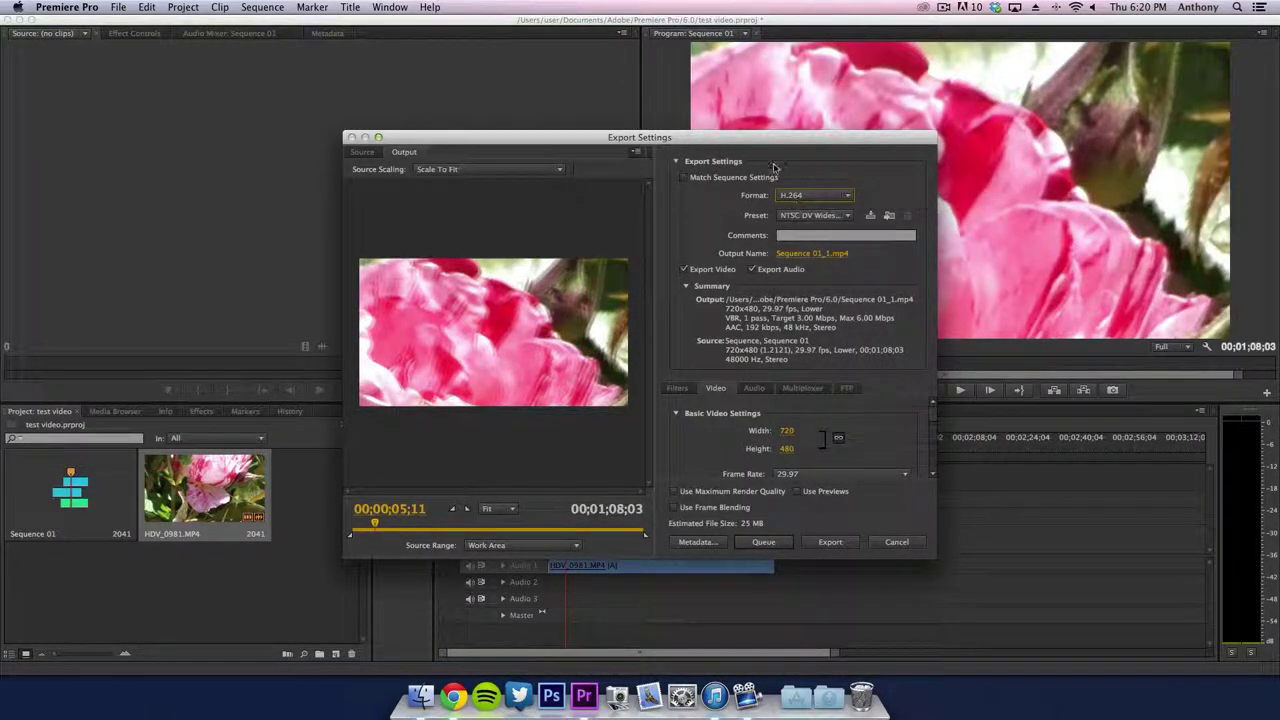
left_click_drag(764, 142, 778, 128)
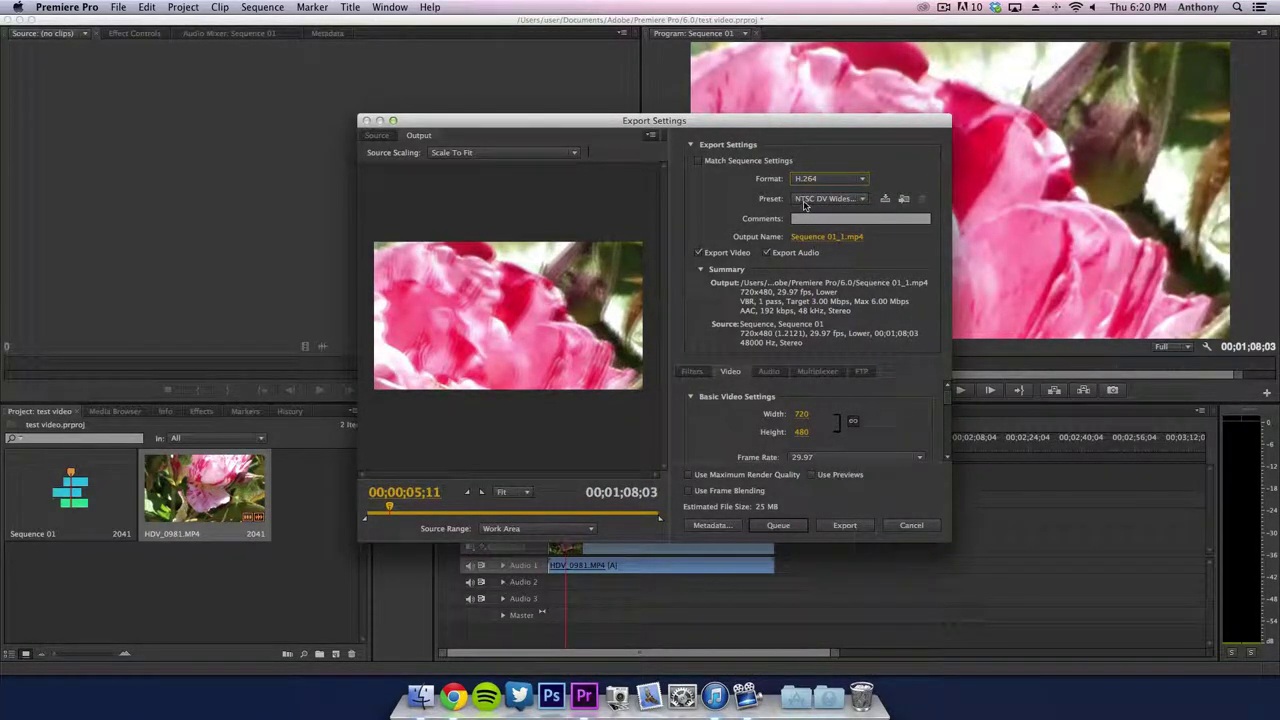
Pick HD 720p 29.97 from the export Preset list
left_click(805, 201)
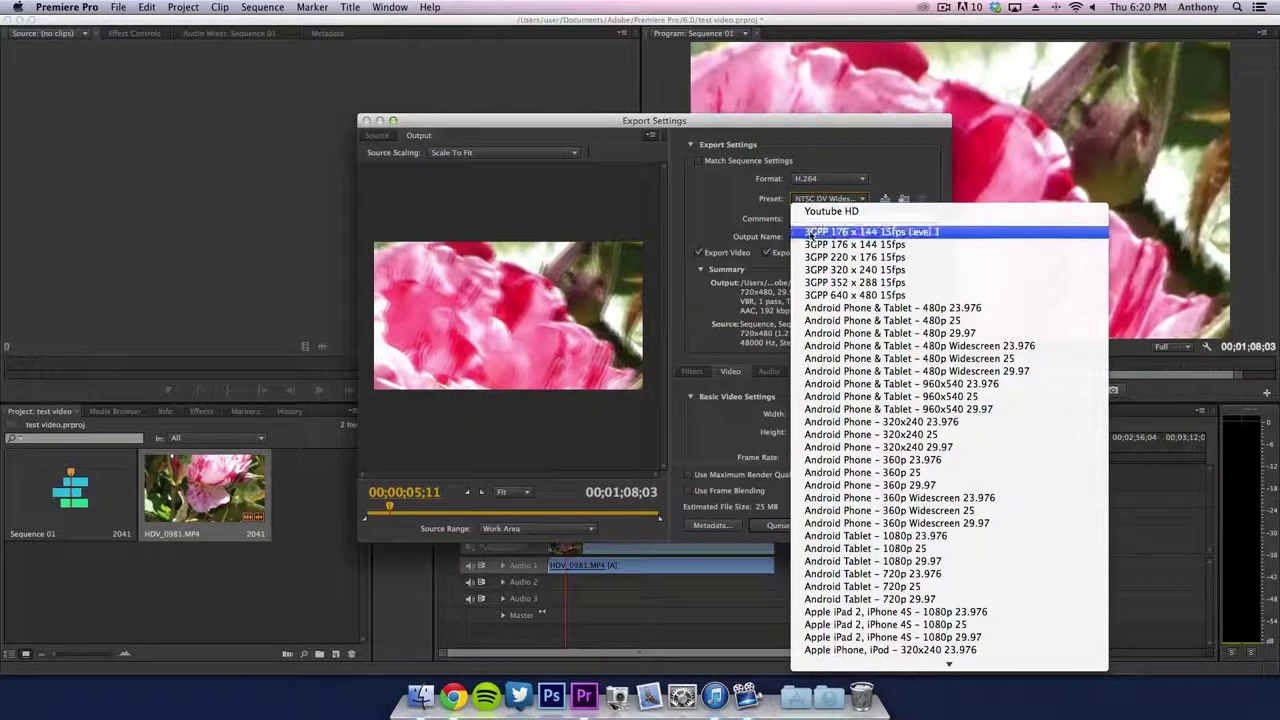
scroll(806, 332, "down", 10)
scroll(830, 337, "down", 5)
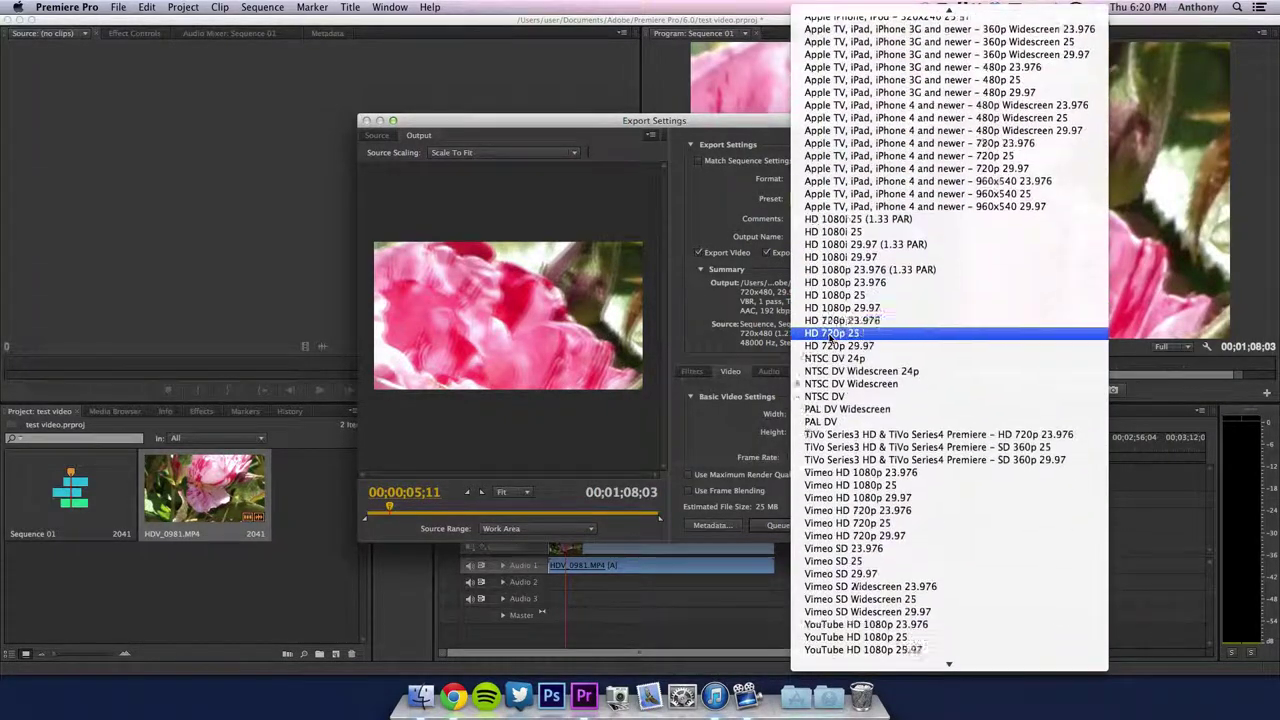
scroll(830, 337, "up", 12)
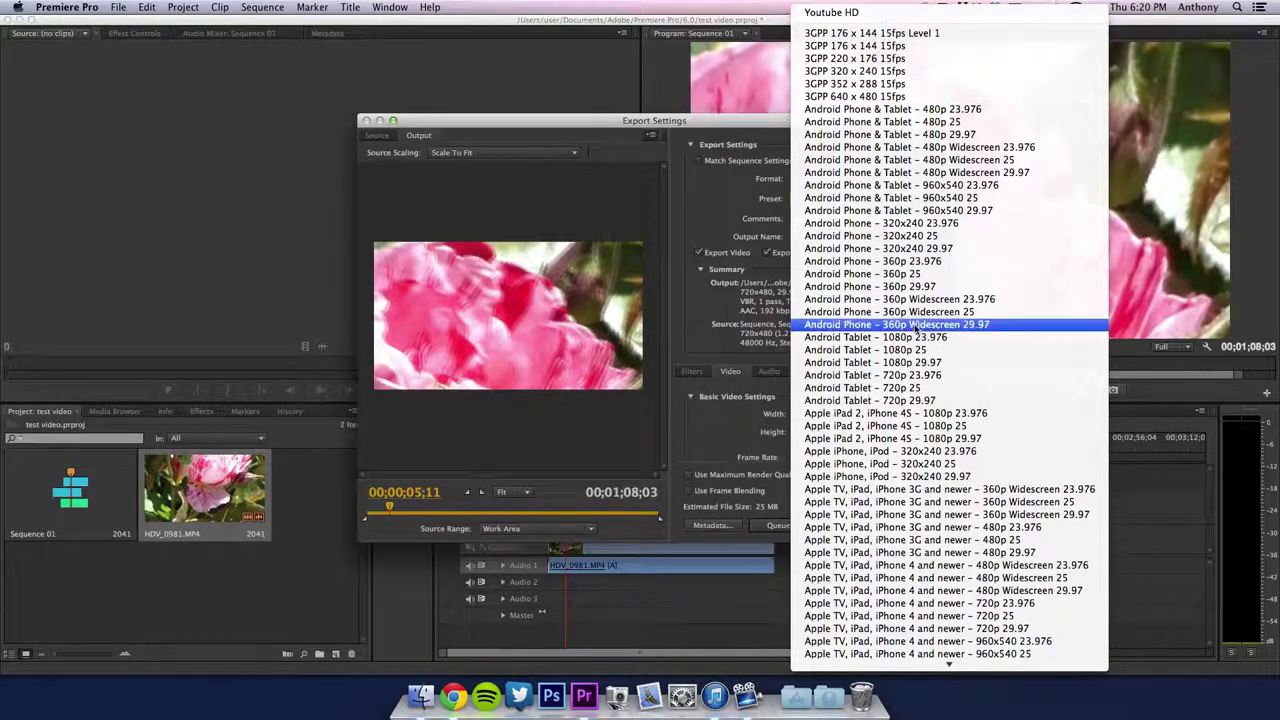
scroll(916, 328, "down", 12)
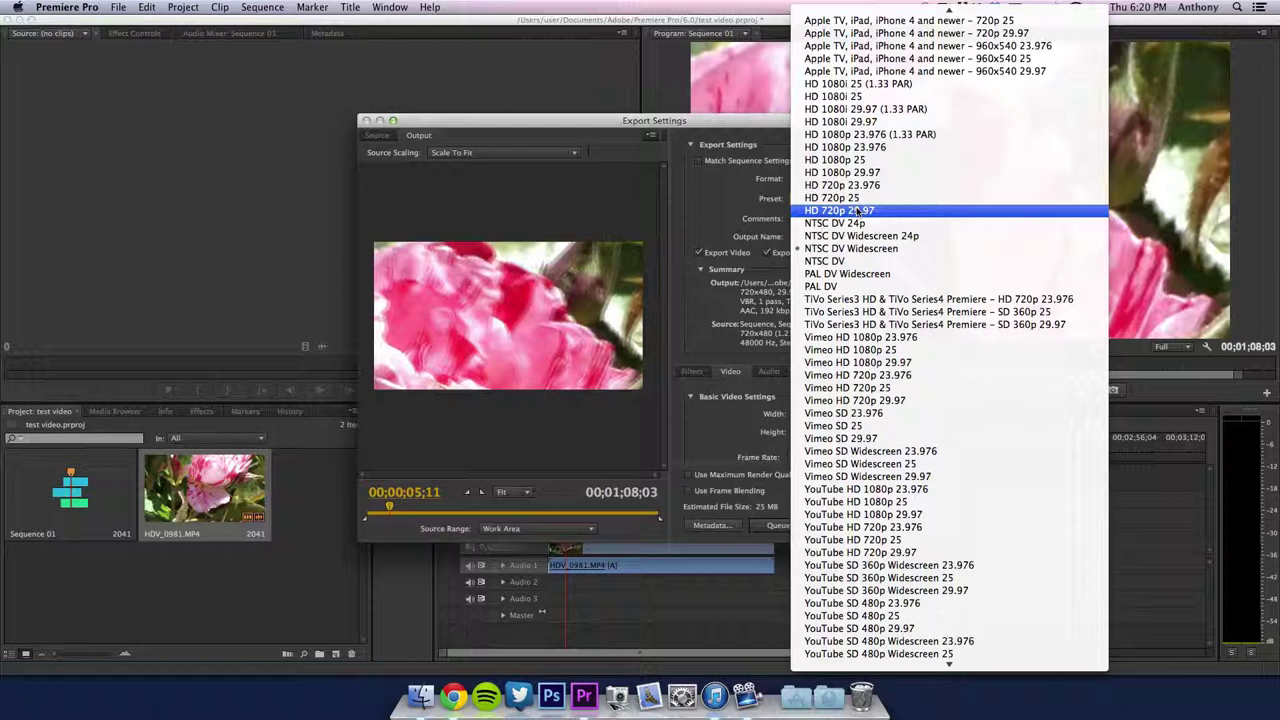
left_click(857, 210)
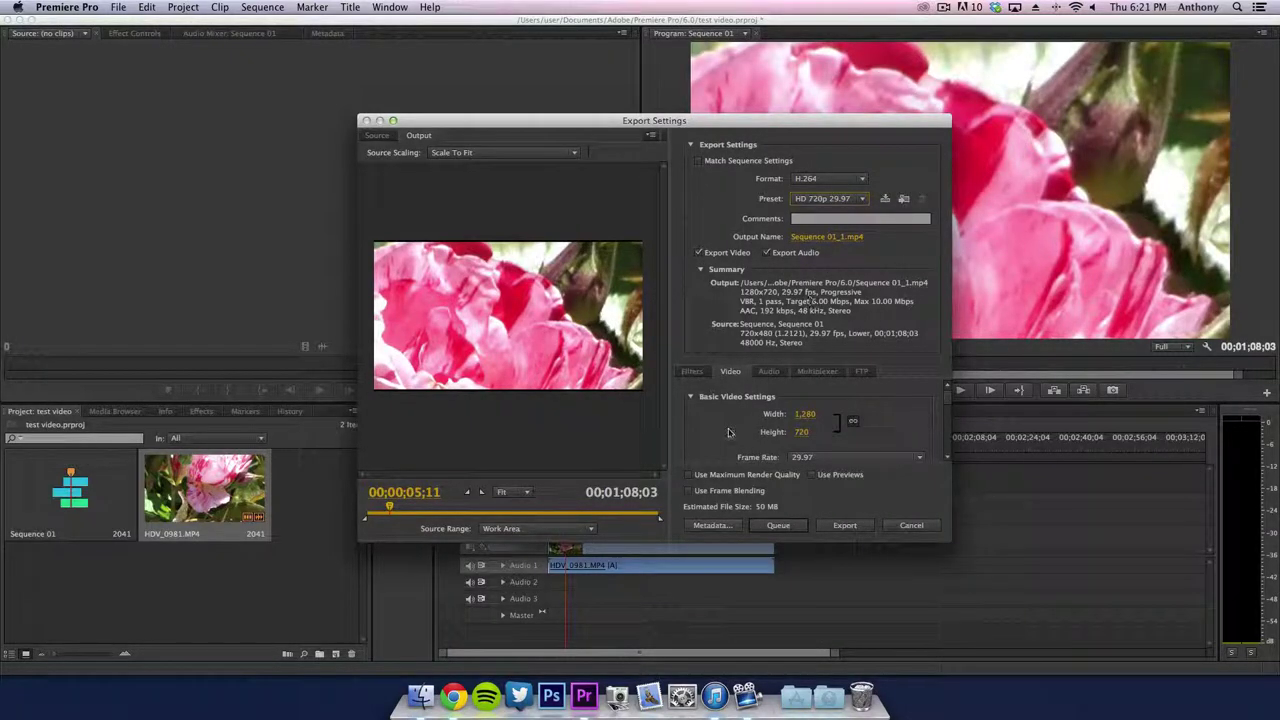
scroll(730, 430, "down", 1)
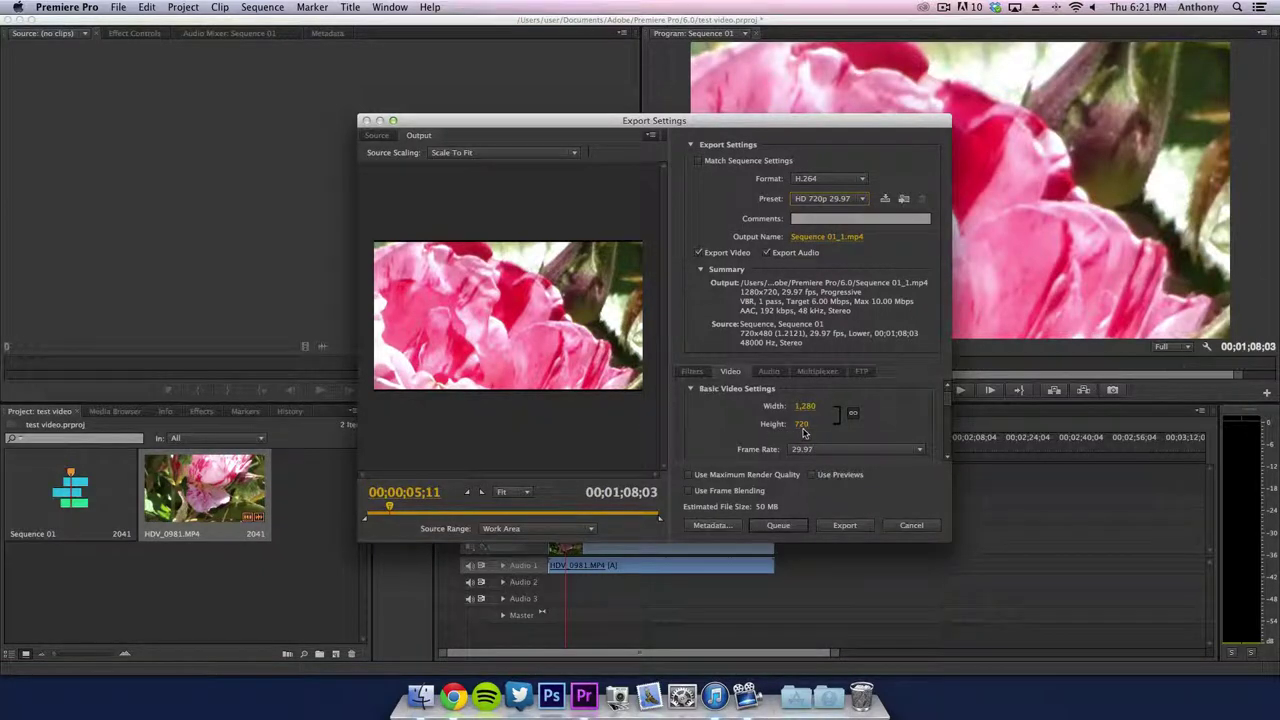
scroll(802, 426, "down", 2)
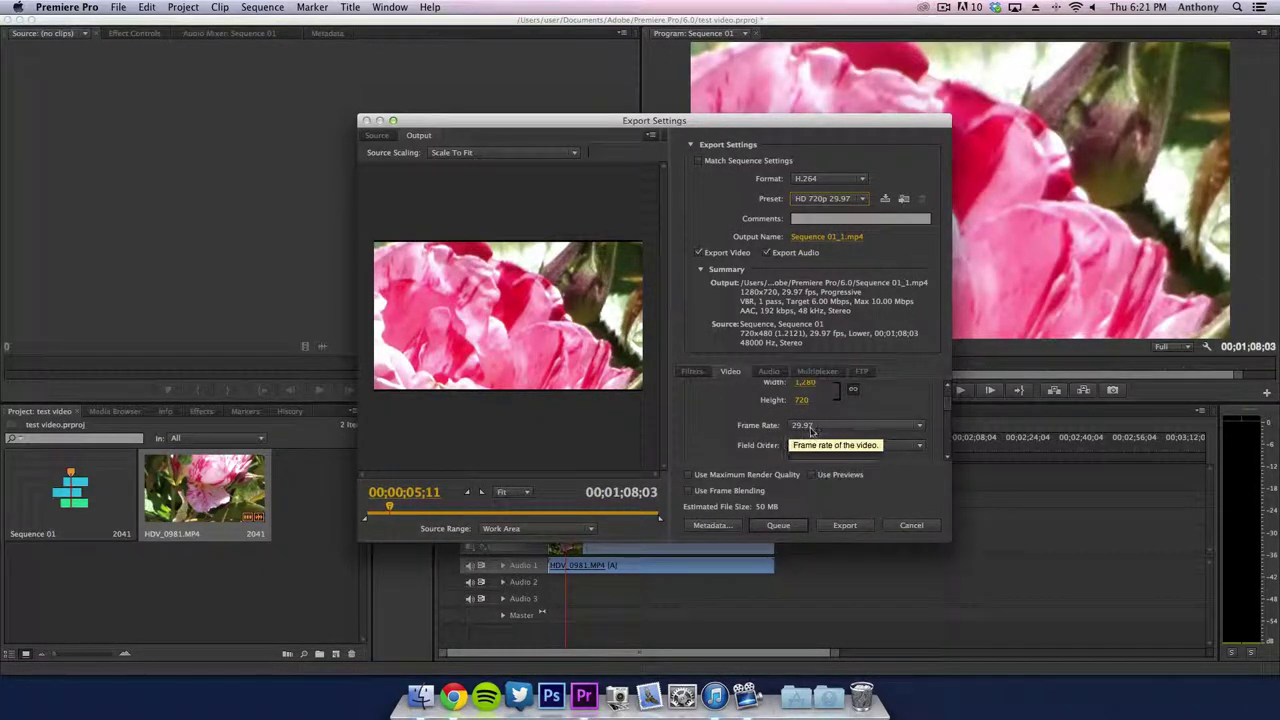
scroll(946, 407, "down", 2)
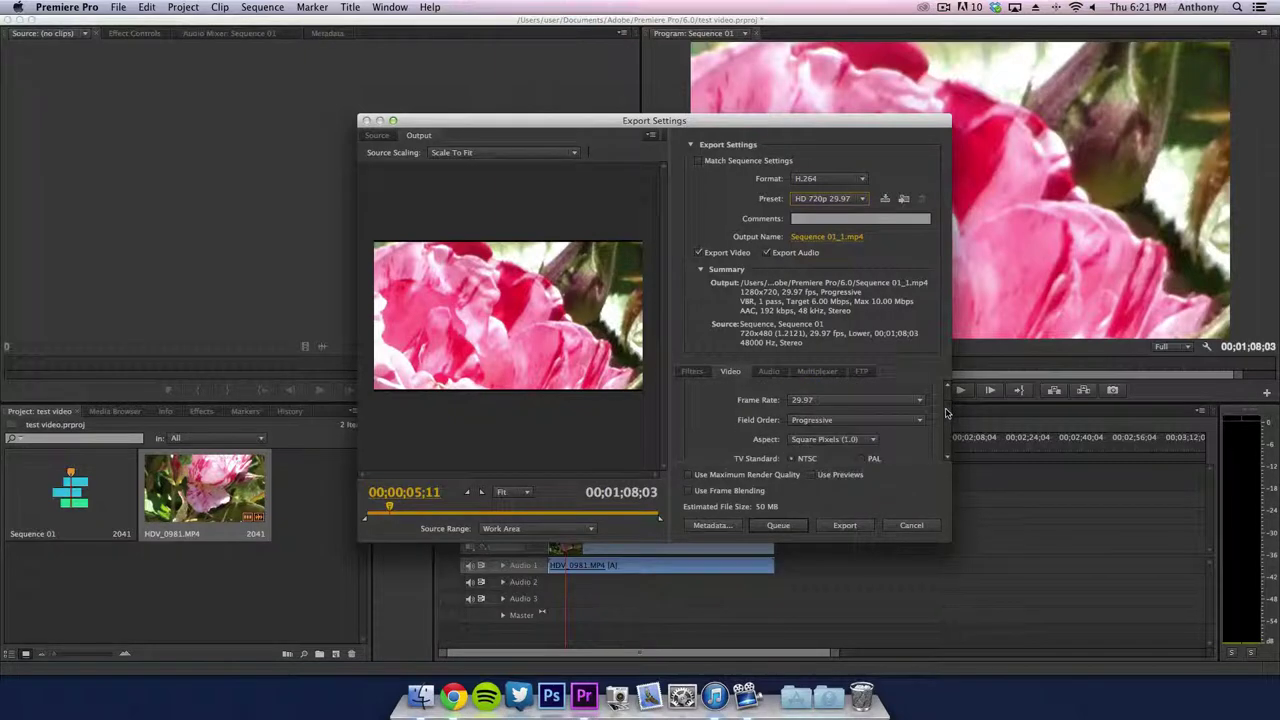
left_click(826, 387)
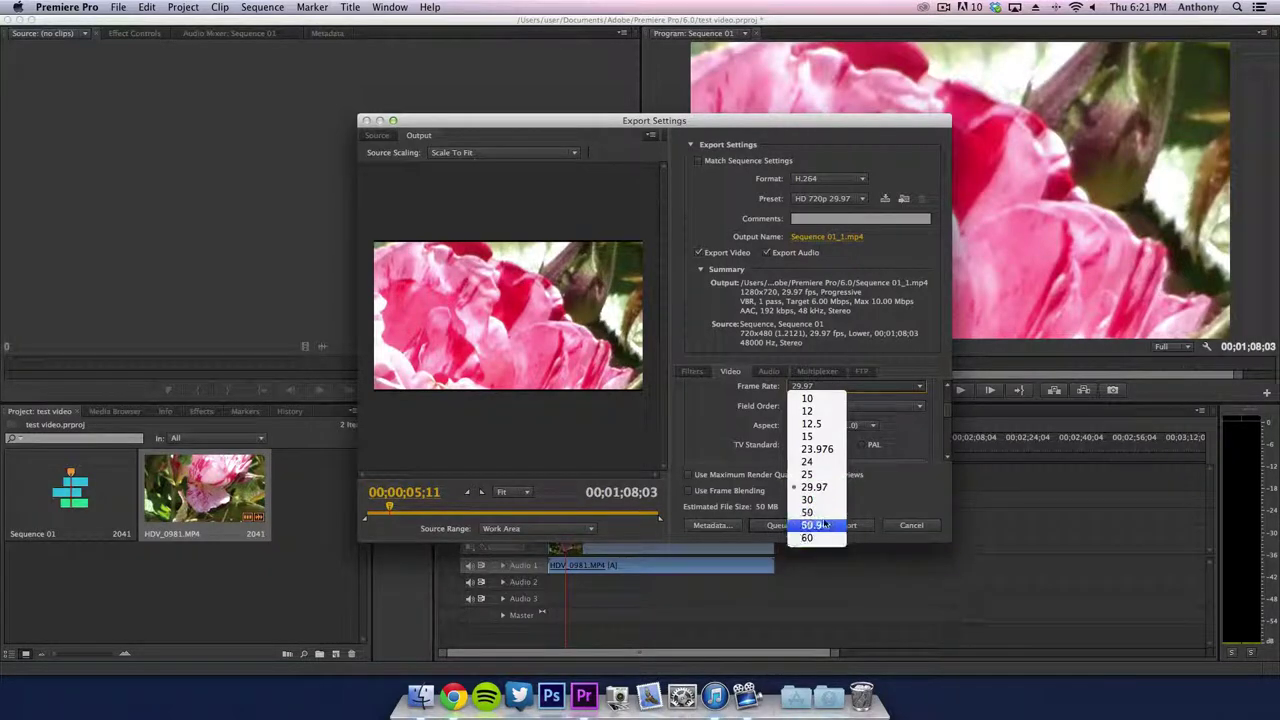
left_click(726, 440)
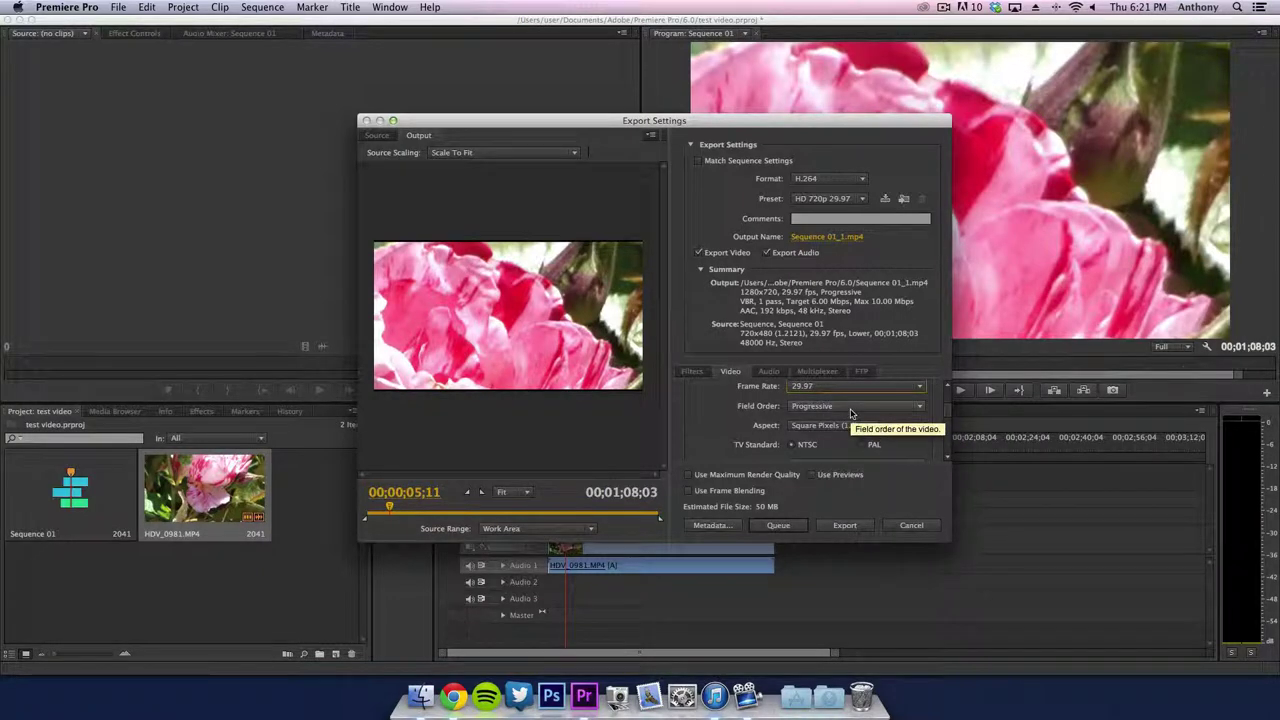
left_click(802, 408)
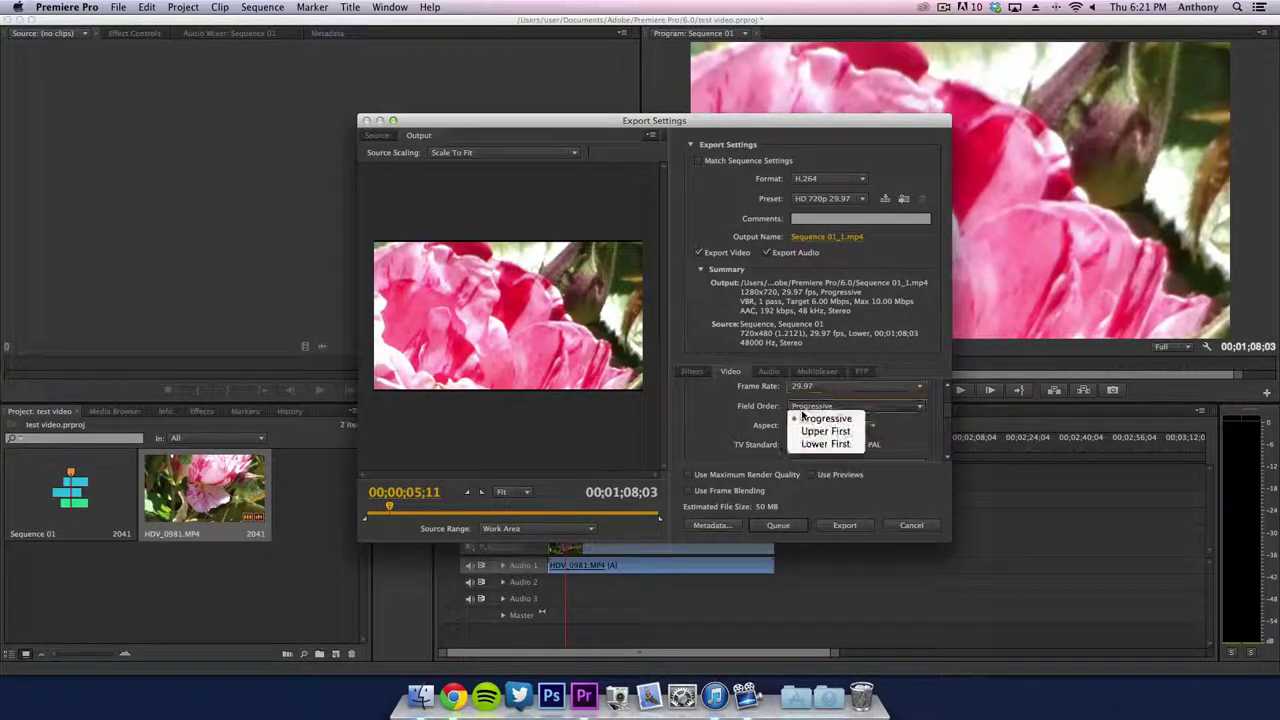
left_click(815, 418)
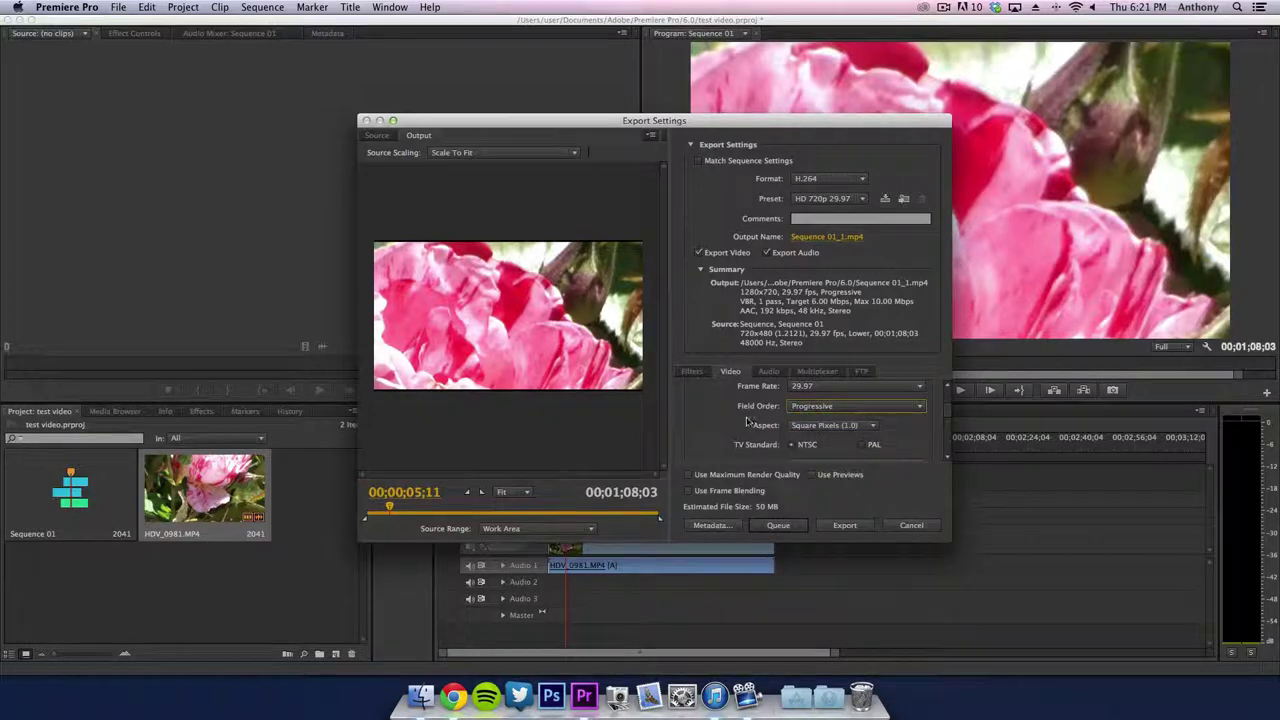
left_click(826, 428)
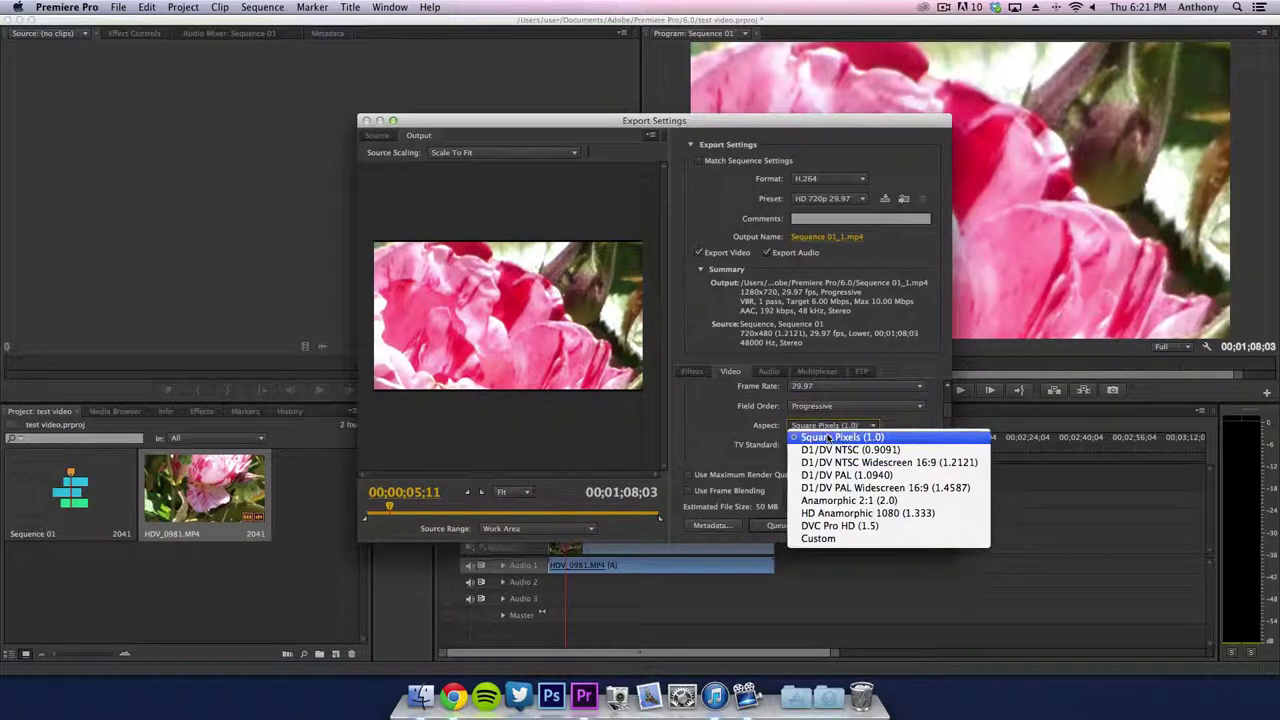
left_click(828, 437)
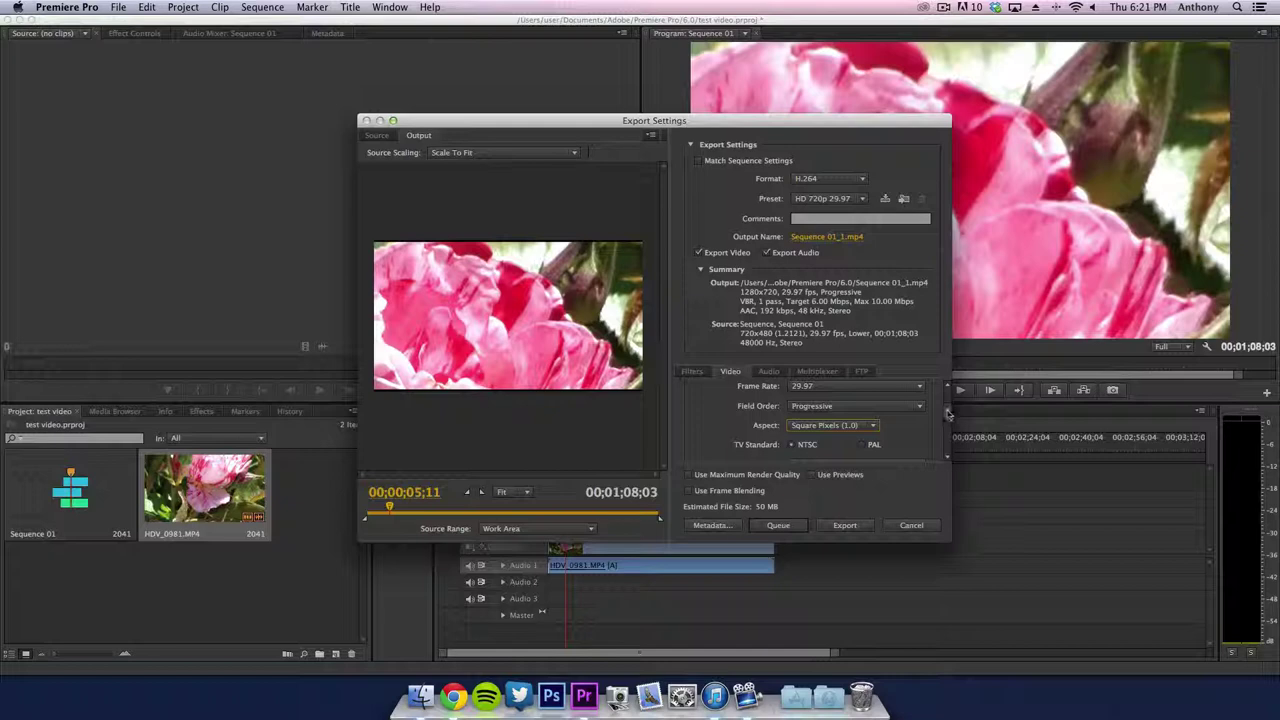
Set the H.264 encoding profile to High
scroll(948, 414, "down", 3)
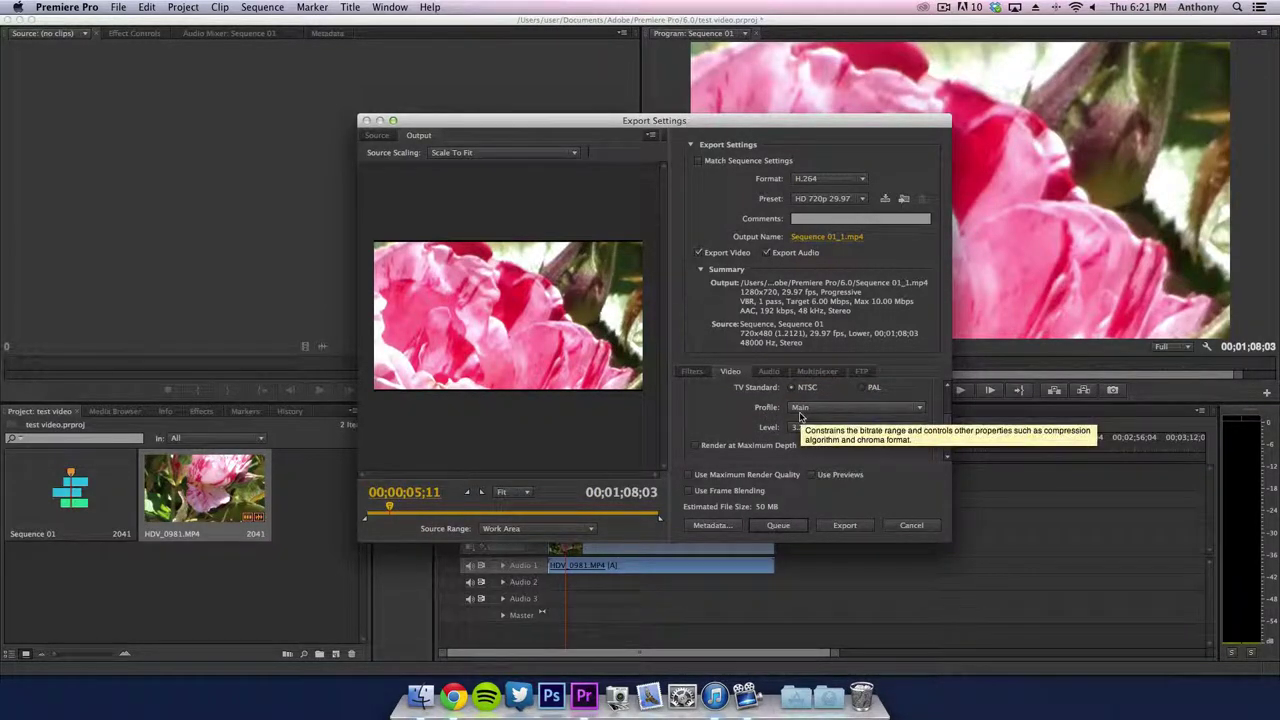
left_click(803, 418)
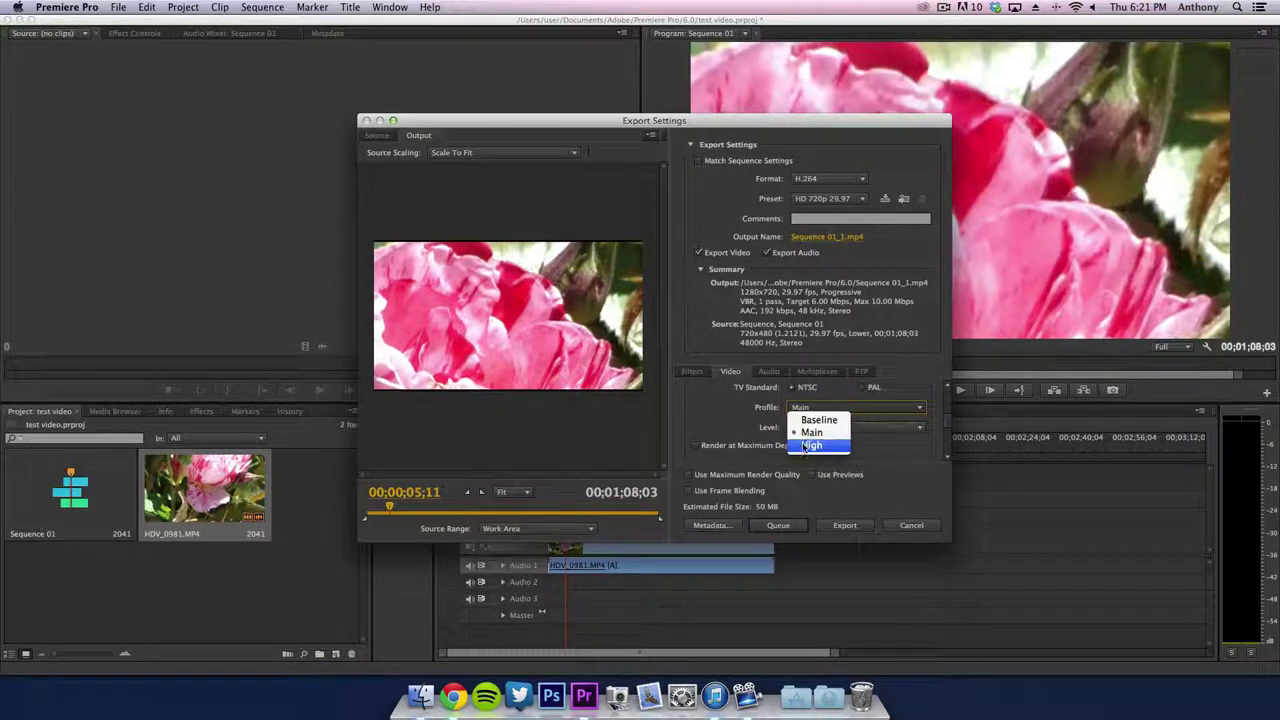
left_click(806, 447)
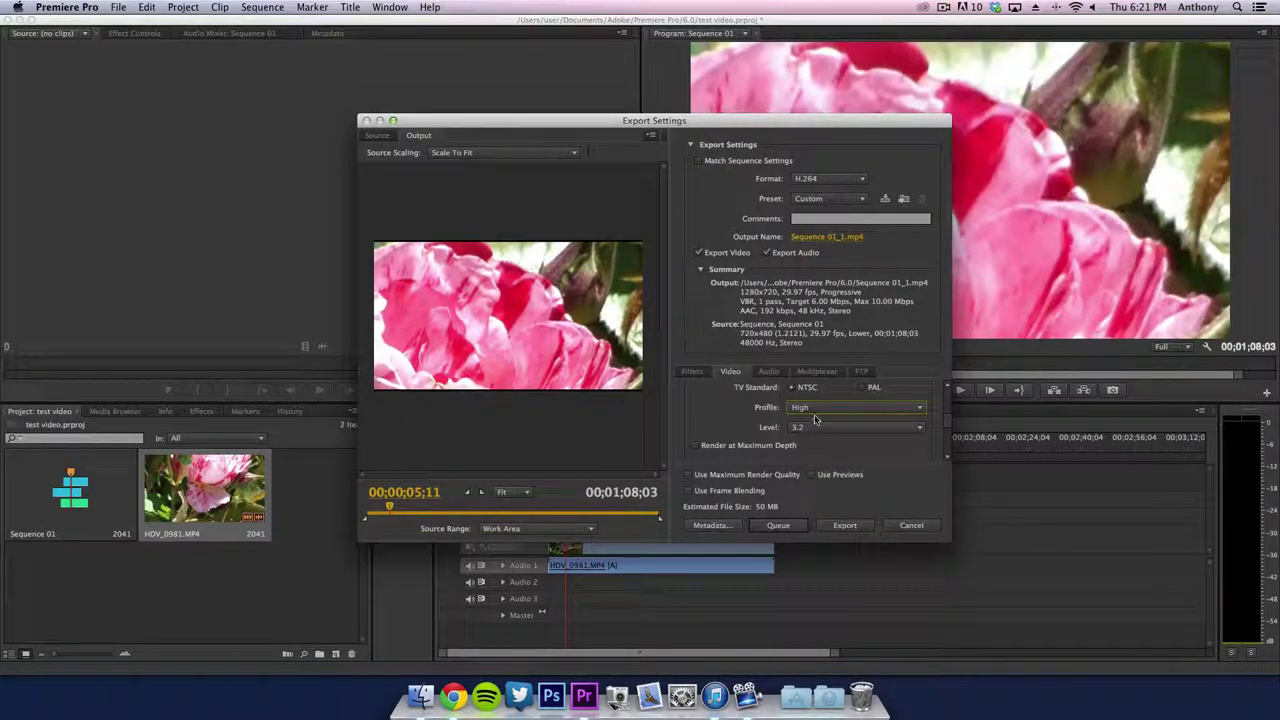
Set the H.264 level to 5.1, settling on it after briefly trying 1.0
left_click(850, 430)
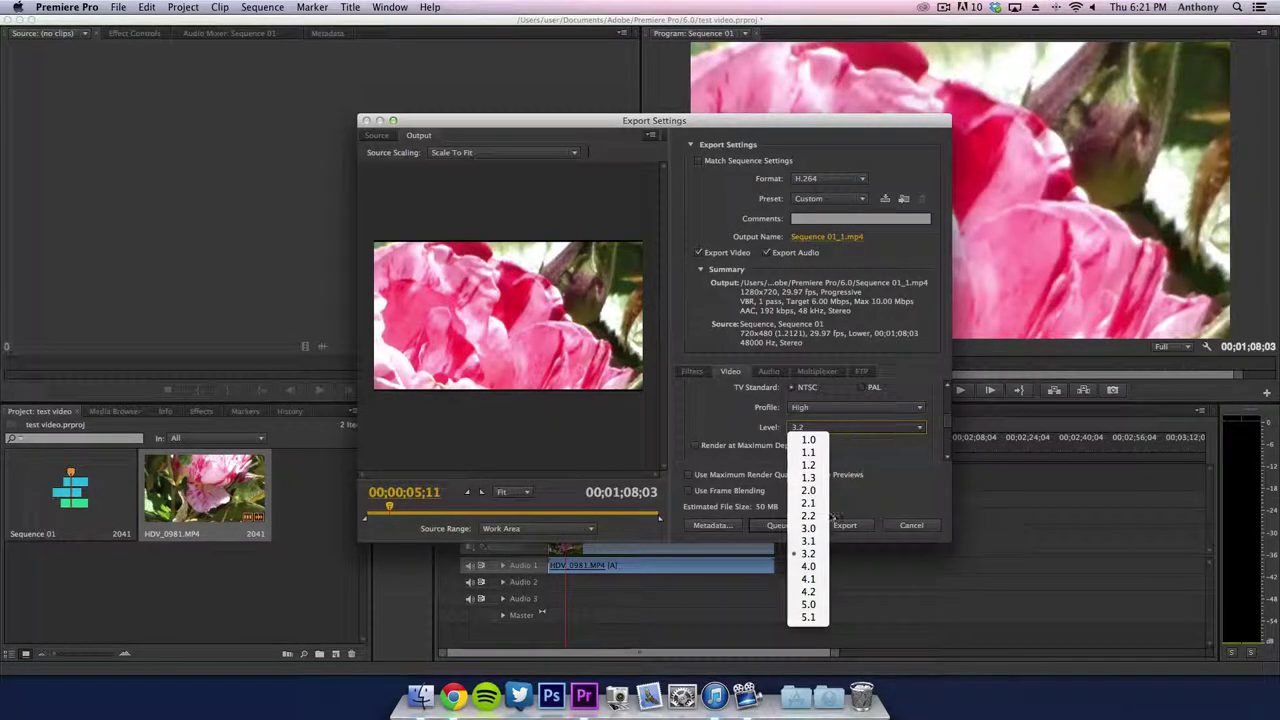
left_click(810, 618)
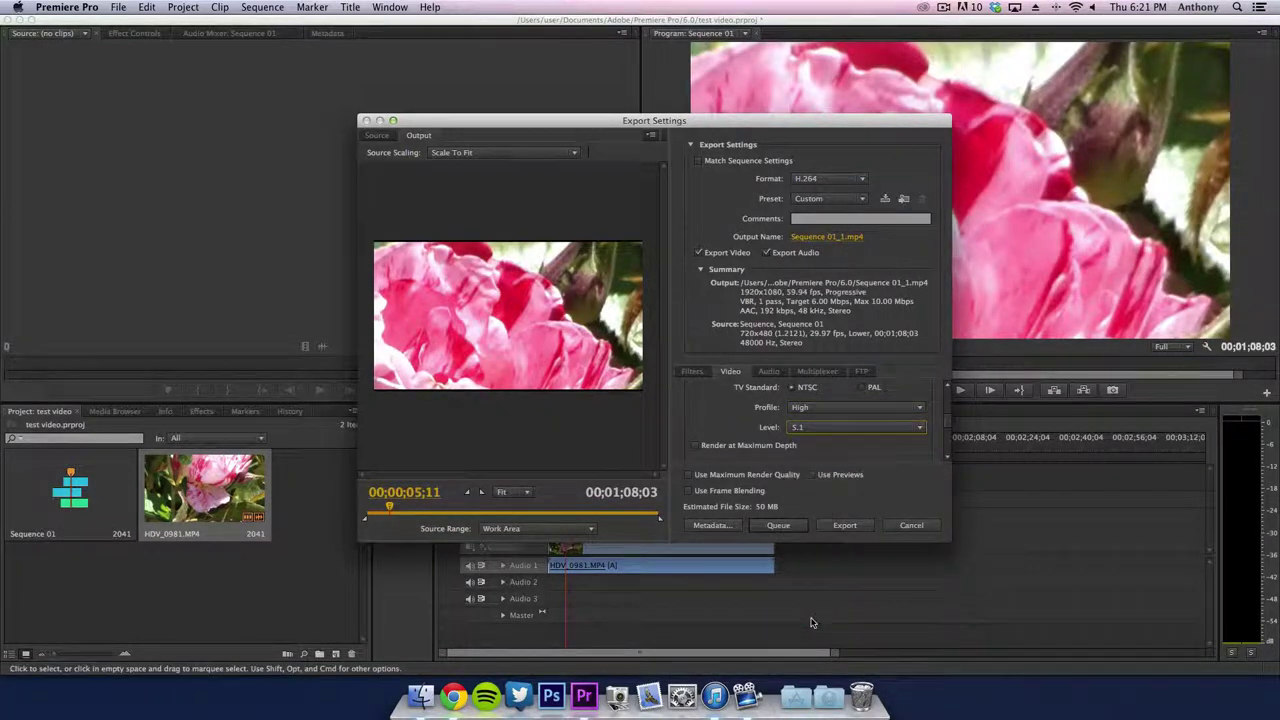
left_click(808, 430)
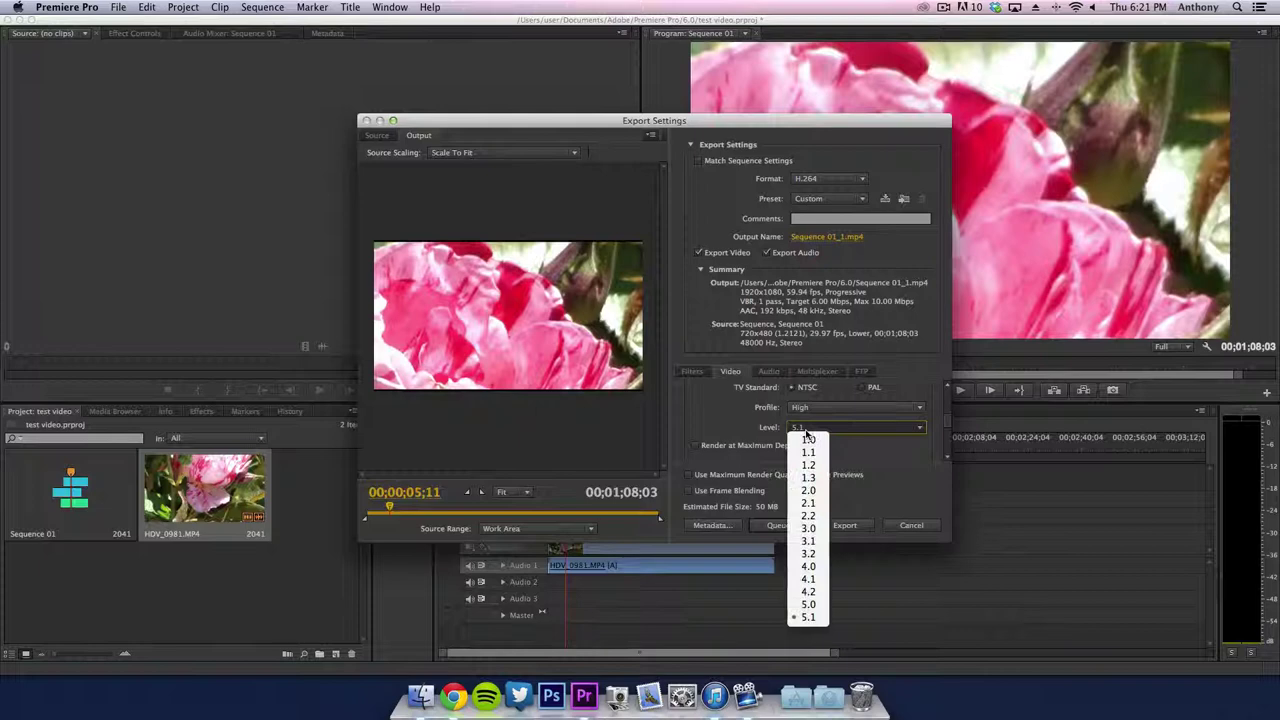
left_click(793, 441)
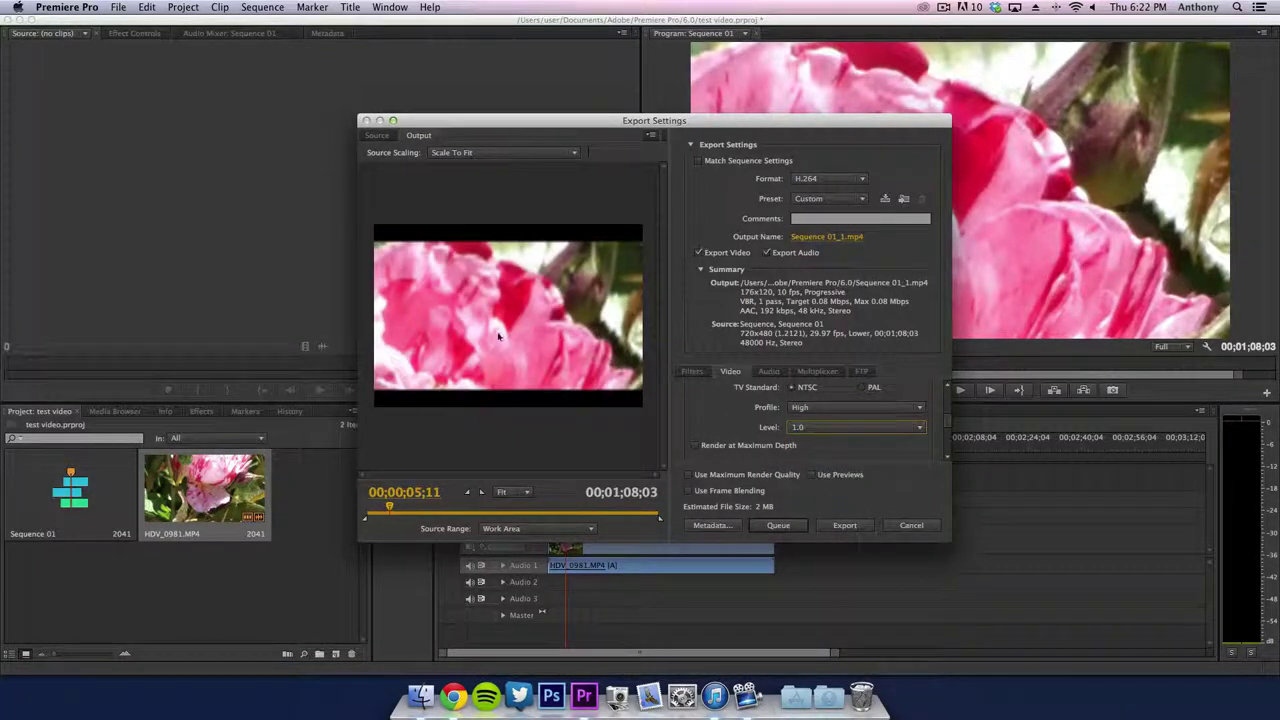
left_click(853, 433)
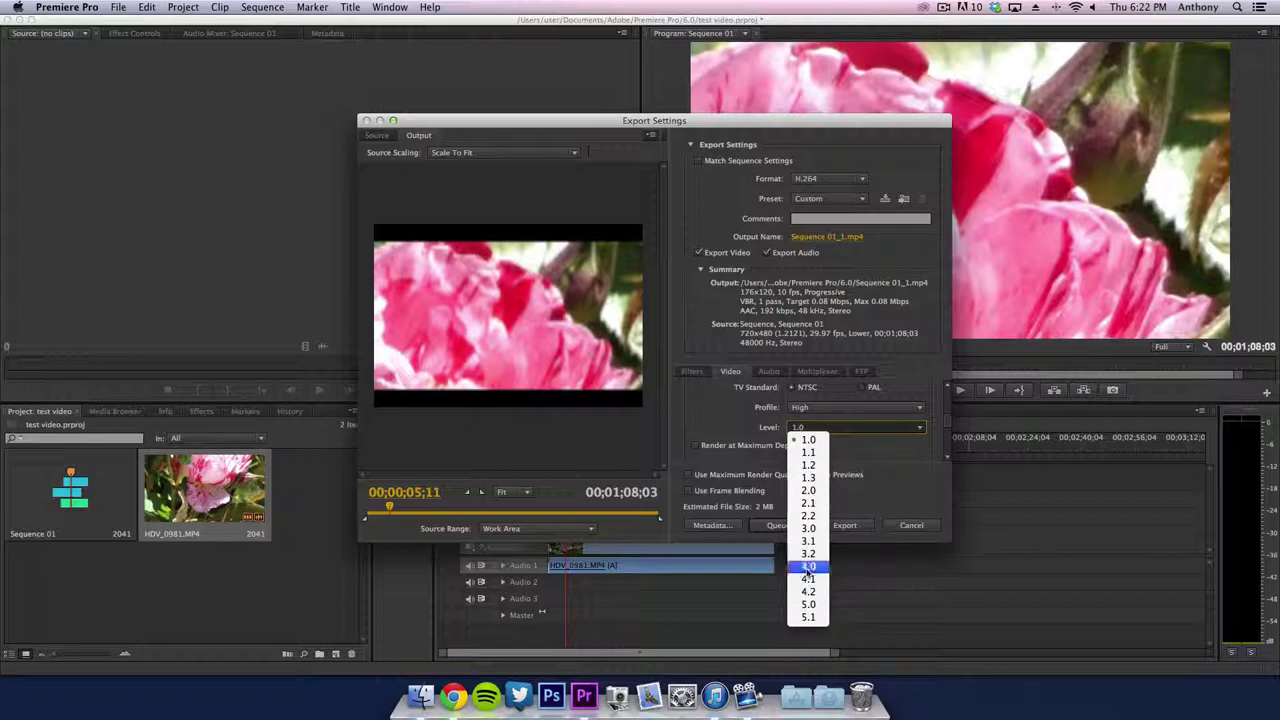
left_click(807, 622)
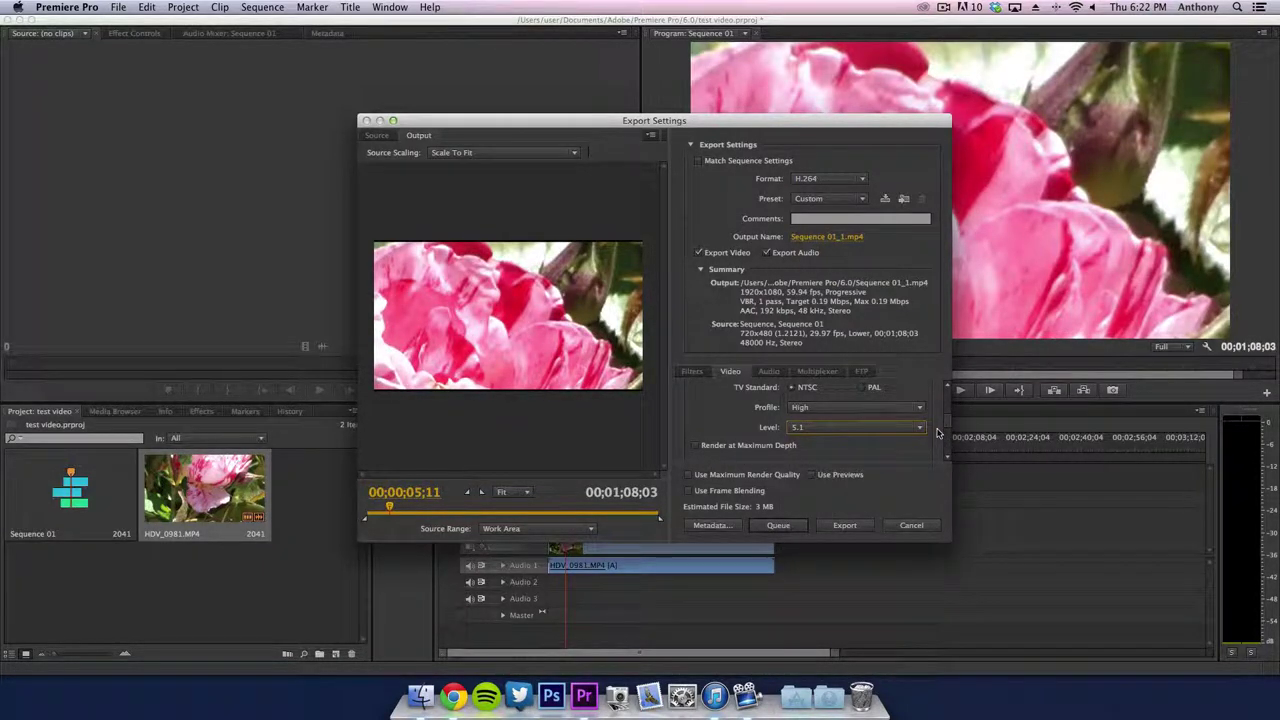
Set the export frame rate to 29.97 fps
scroll(946, 432, "down", 2)
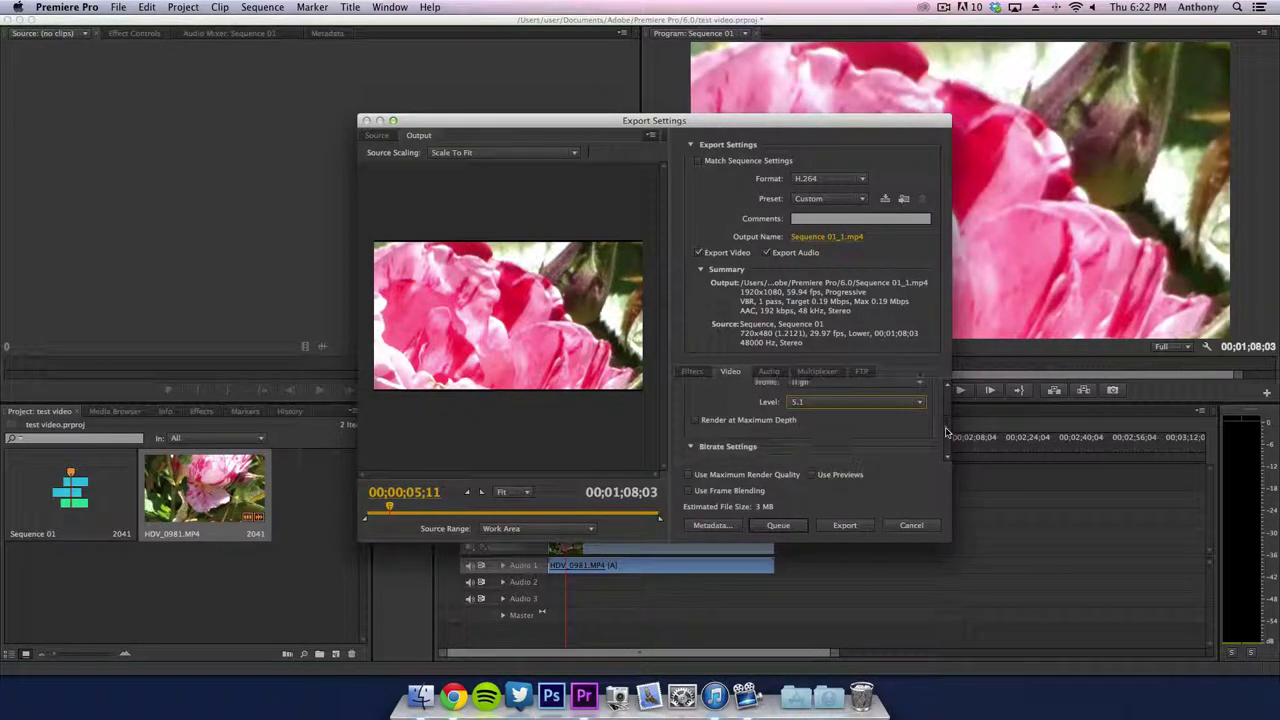
scroll(946, 432, "down", 1)
scroll(946, 432, "down", 3)
scroll(944, 430, "up", 6)
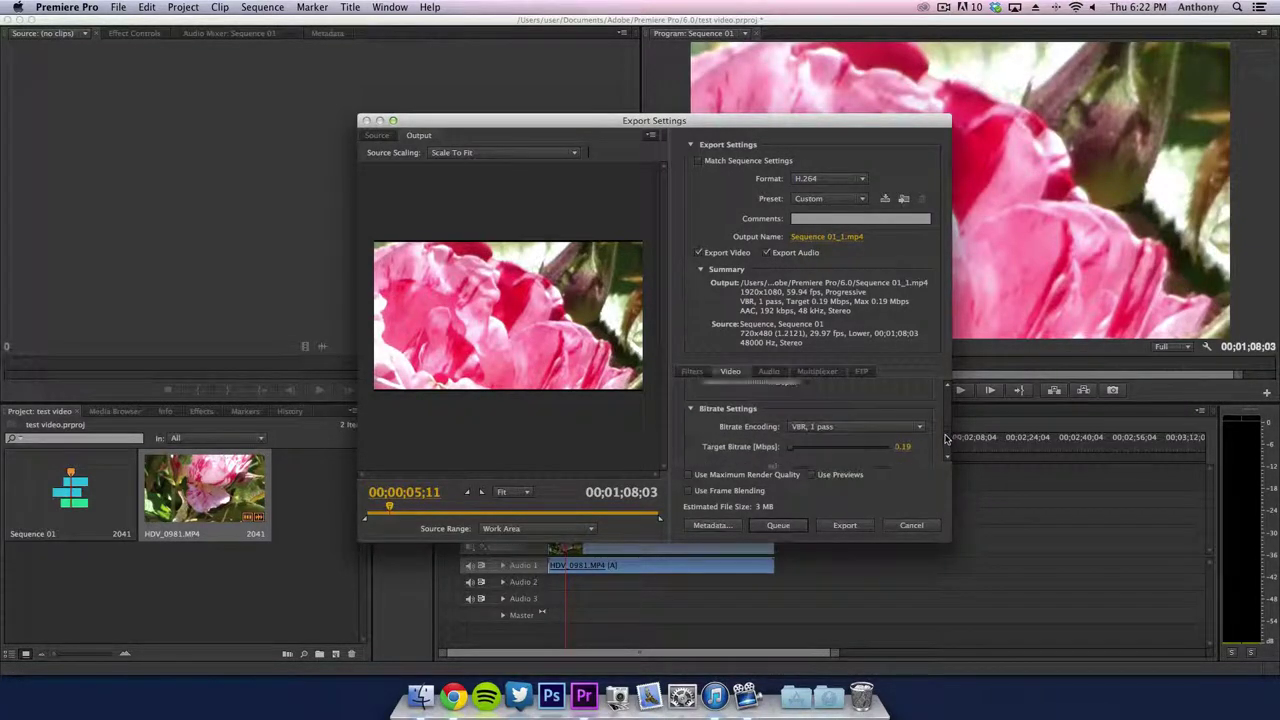
scroll(943, 428, "up", 3)
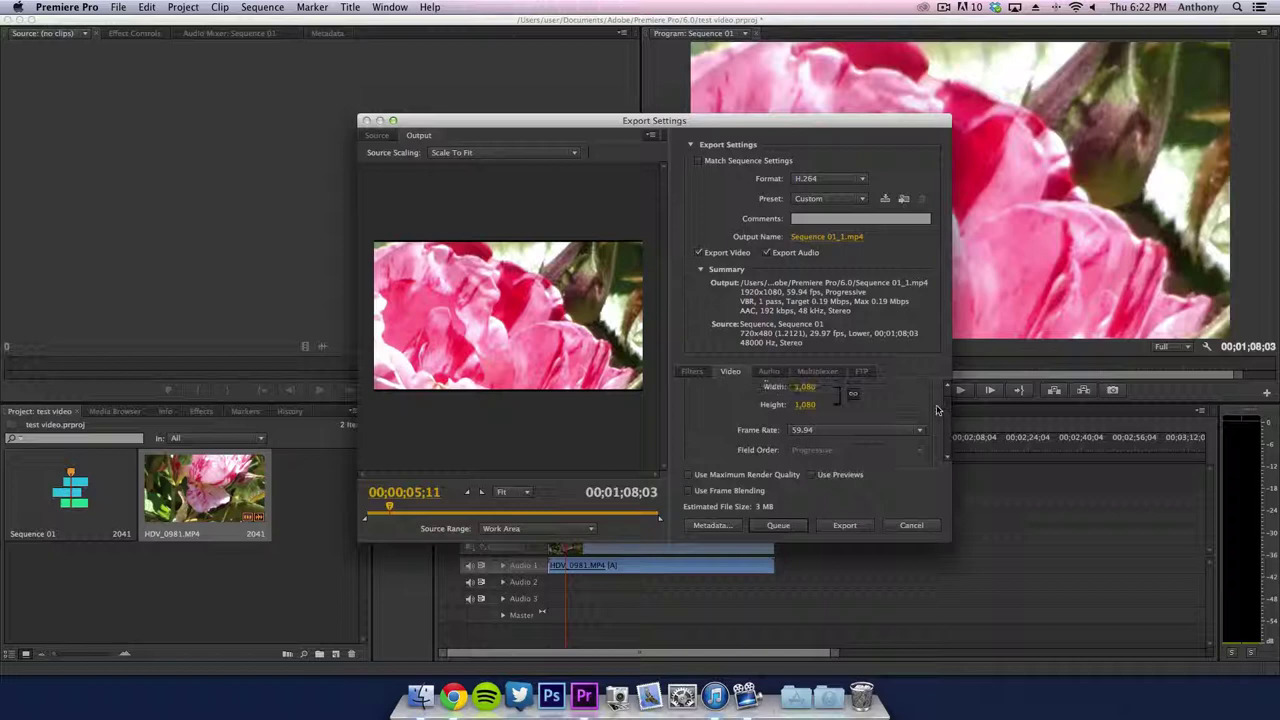
left_click(872, 432)
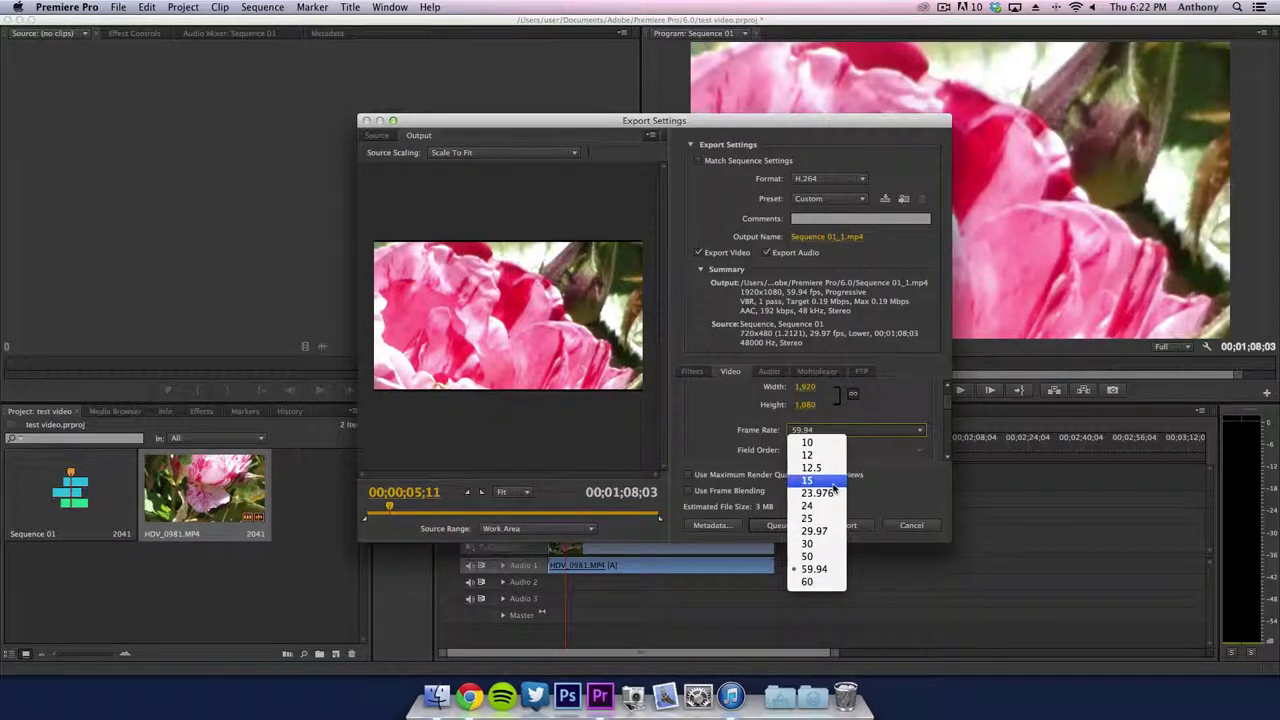
left_click(828, 531)
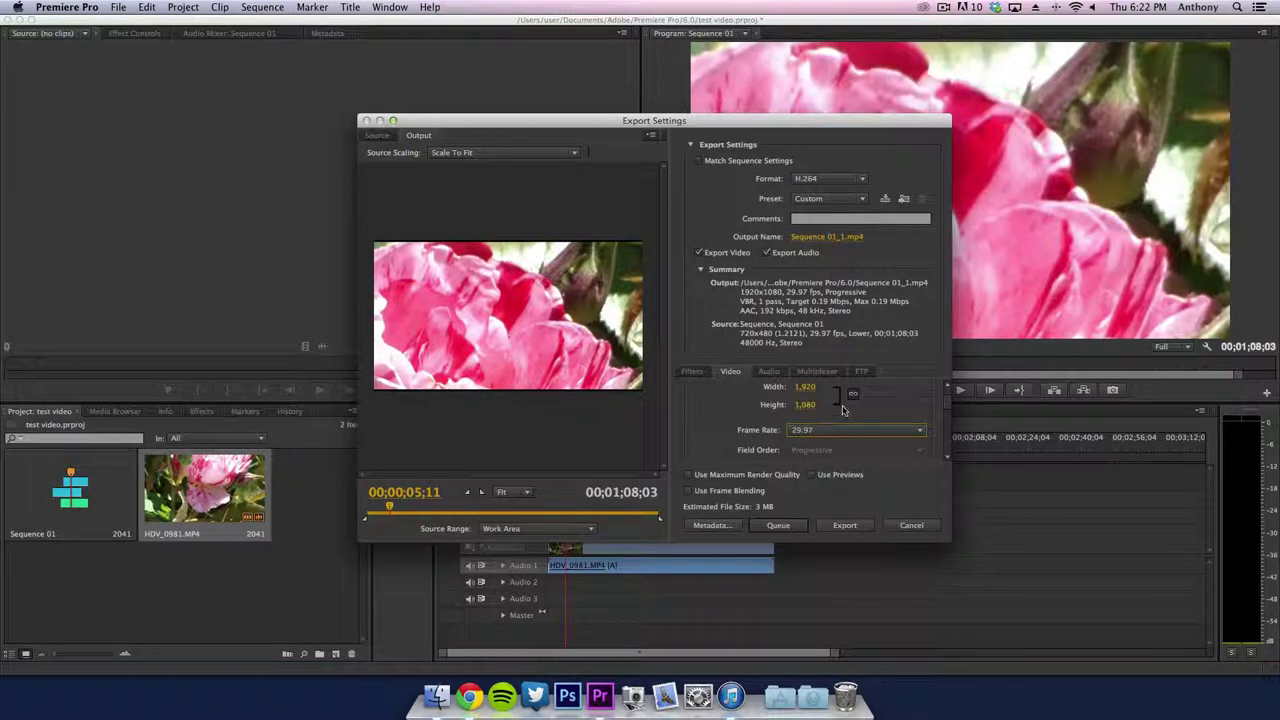
Set the width to 1280 so the height becomes 720, then reselect 29.97 fps
scroll(818, 397, "up", 1)
left_click(816, 396)
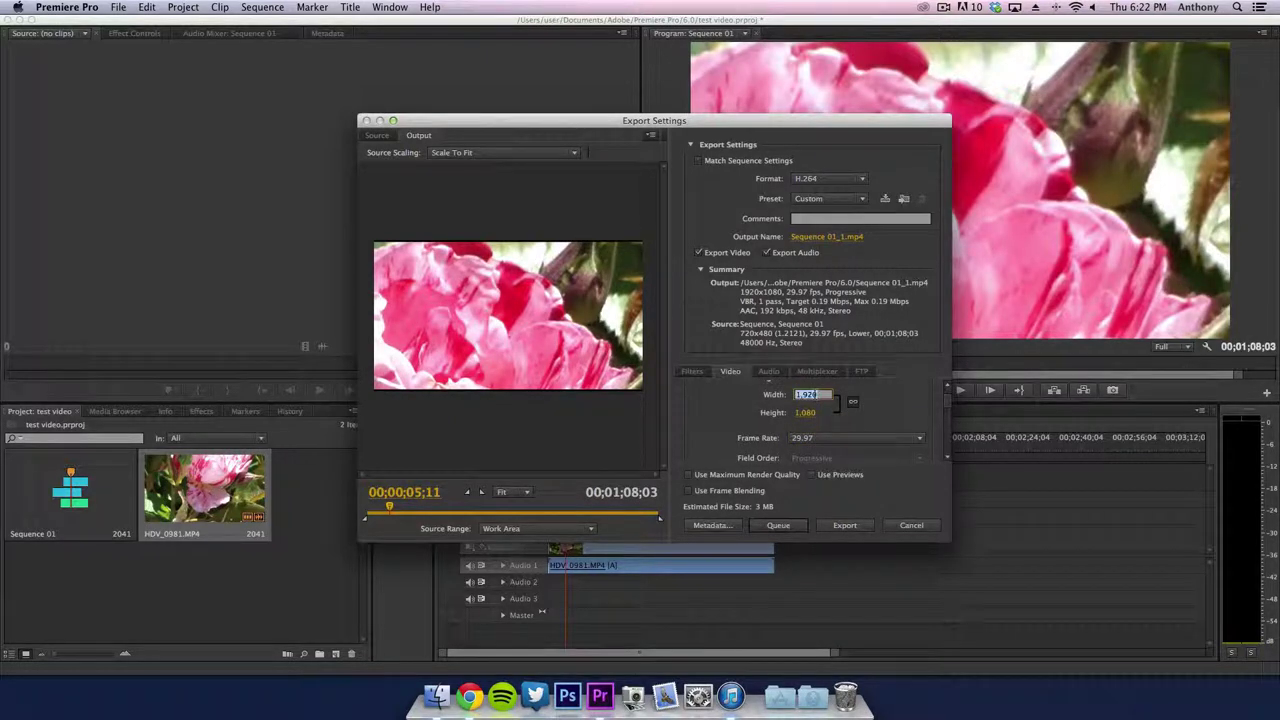
type("1,")
type("280")
left_click(812, 410)
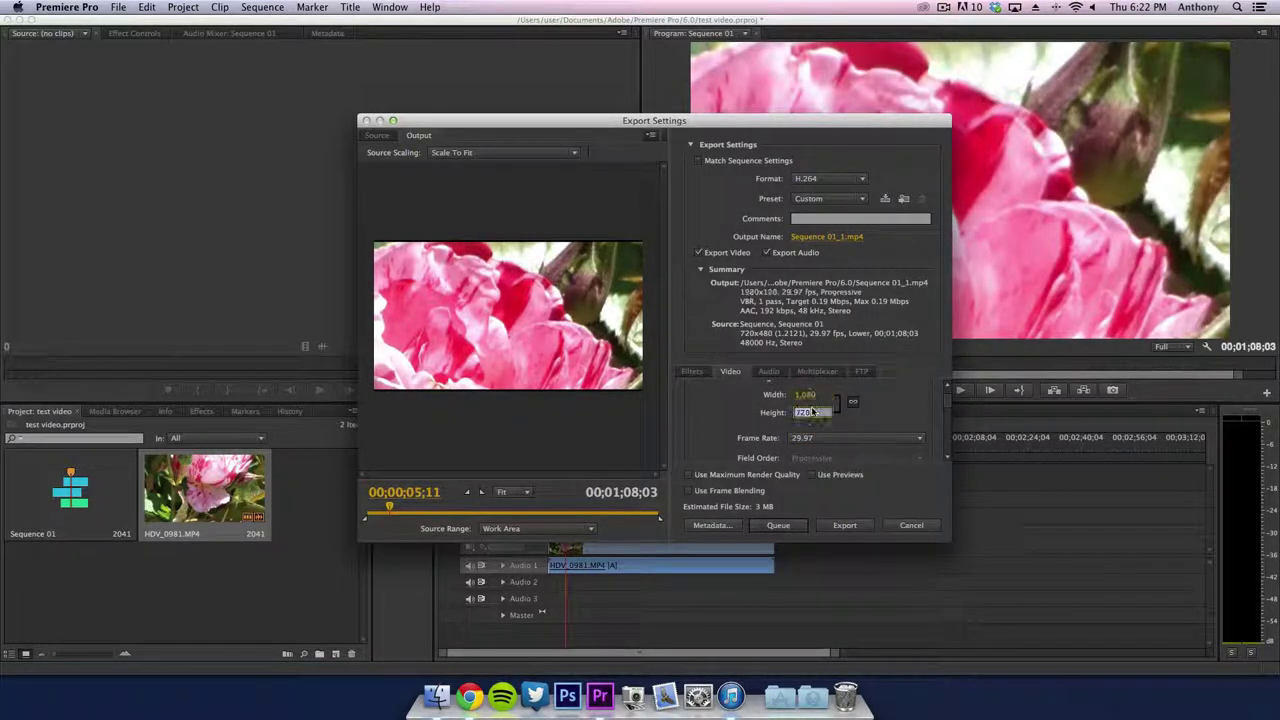
left_click(871, 417)
scroll(851, 434, "down", 3)
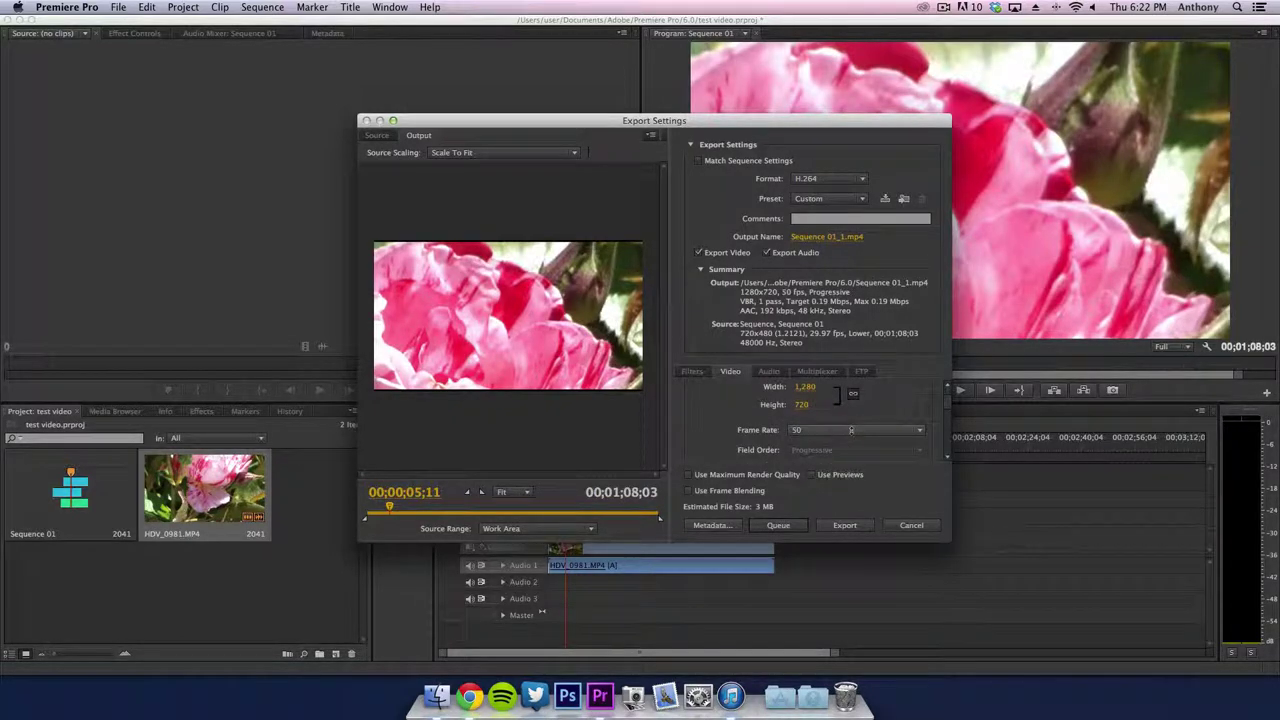
left_click(851, 430)
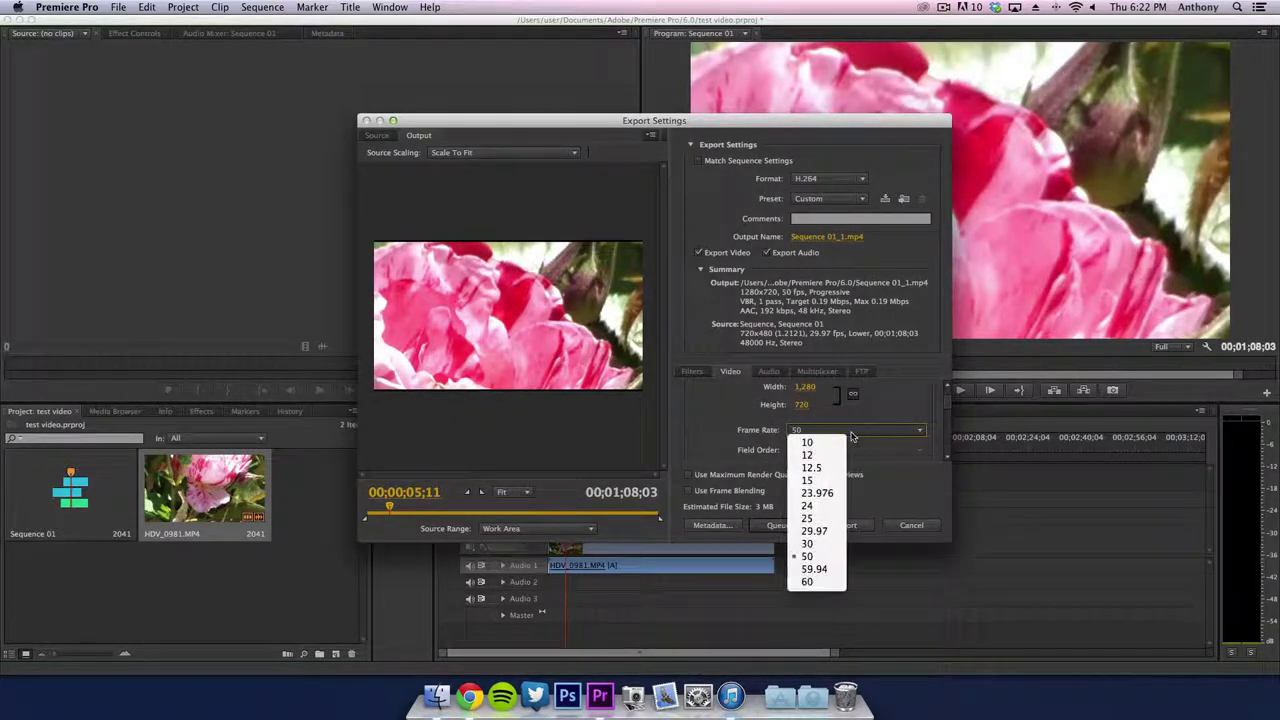
left_click(822, 530)
scroll(944, 420, "down", 5)
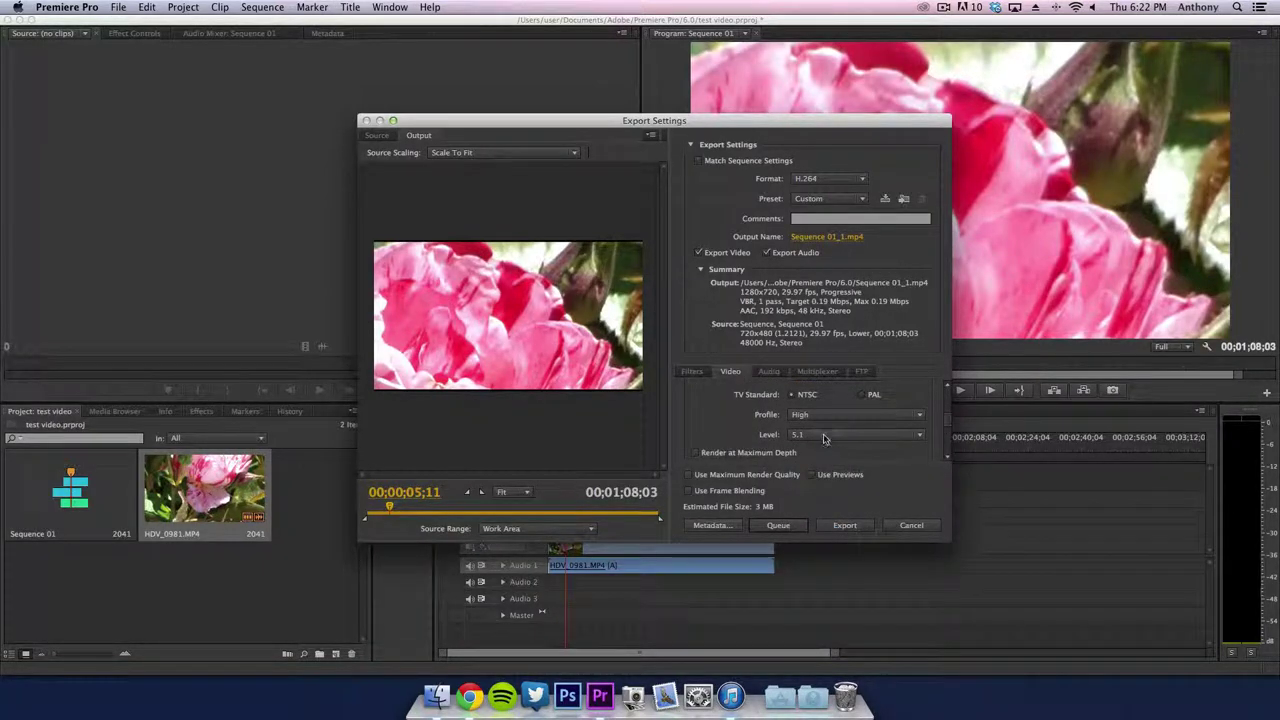
scroll(946, 427, "down", 3)
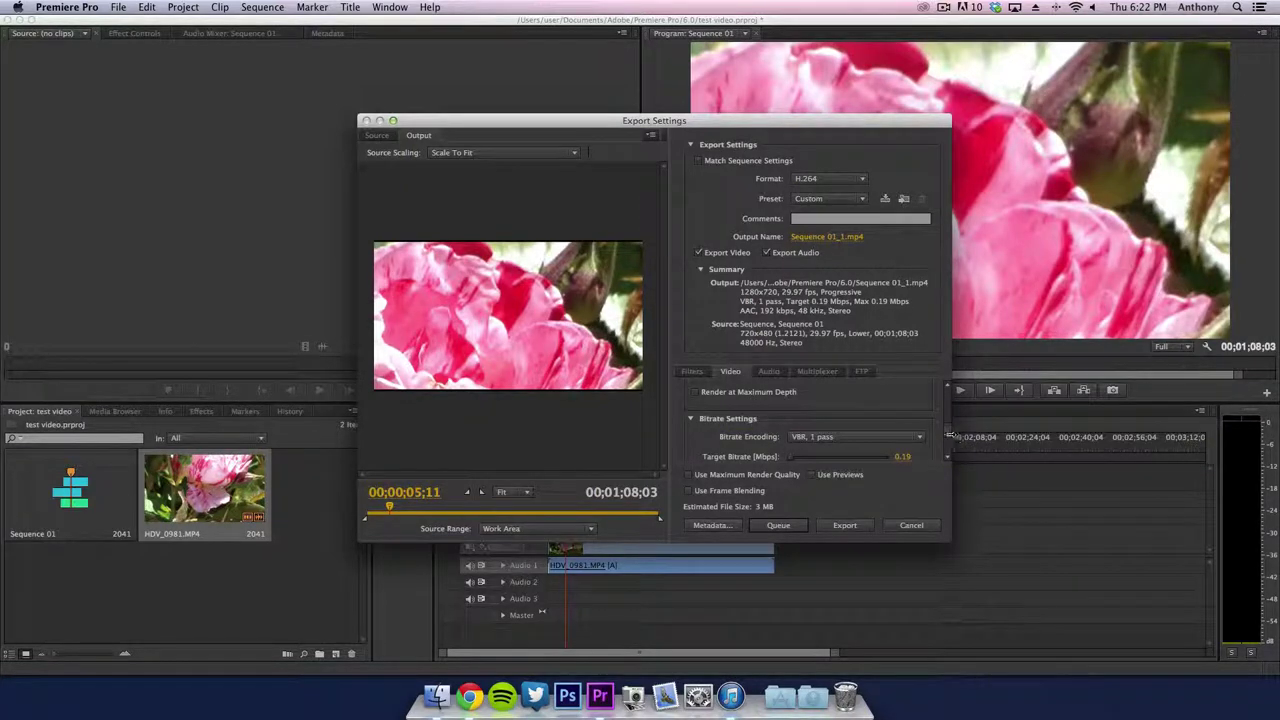
scroll(949, 443, "down", 2)
Keep VBR 1 pass and enter 18 Mbps for both maximum and target bitrate
left_click(818, 408)
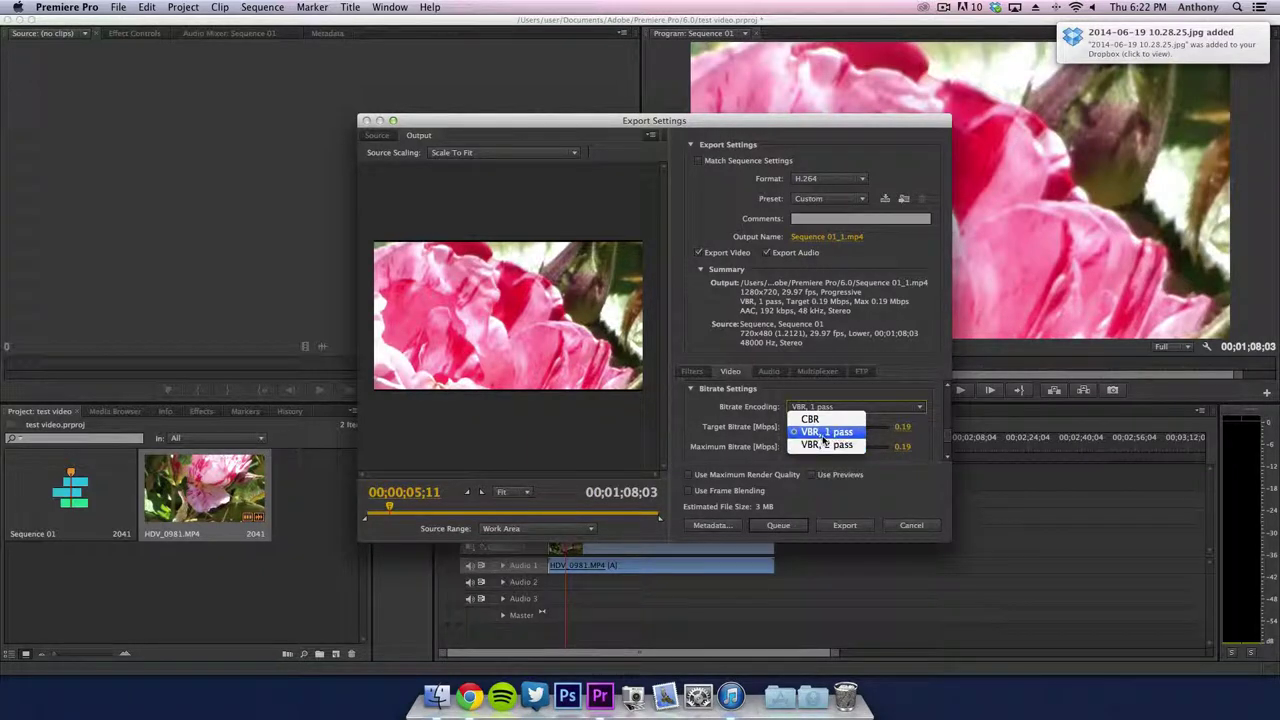
left_click(824, 439)
scroll(948, 437, "down", 4)
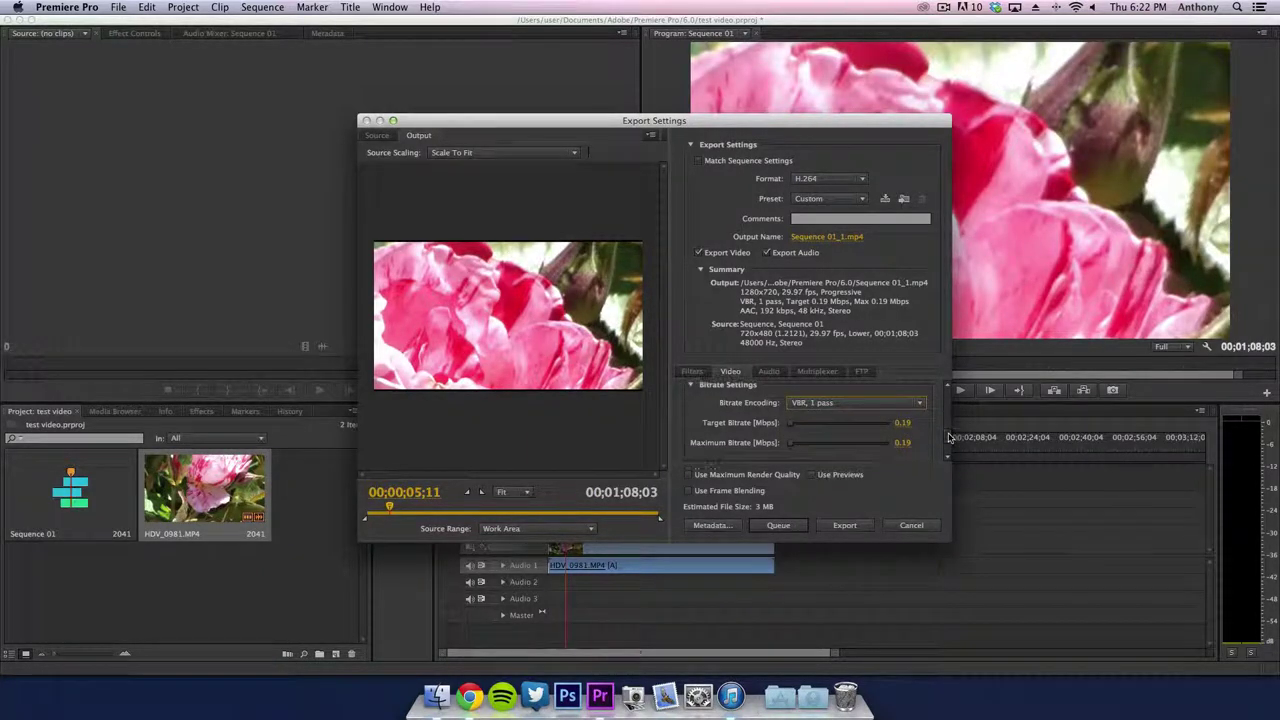
scroll(780, 400, "up", 1)
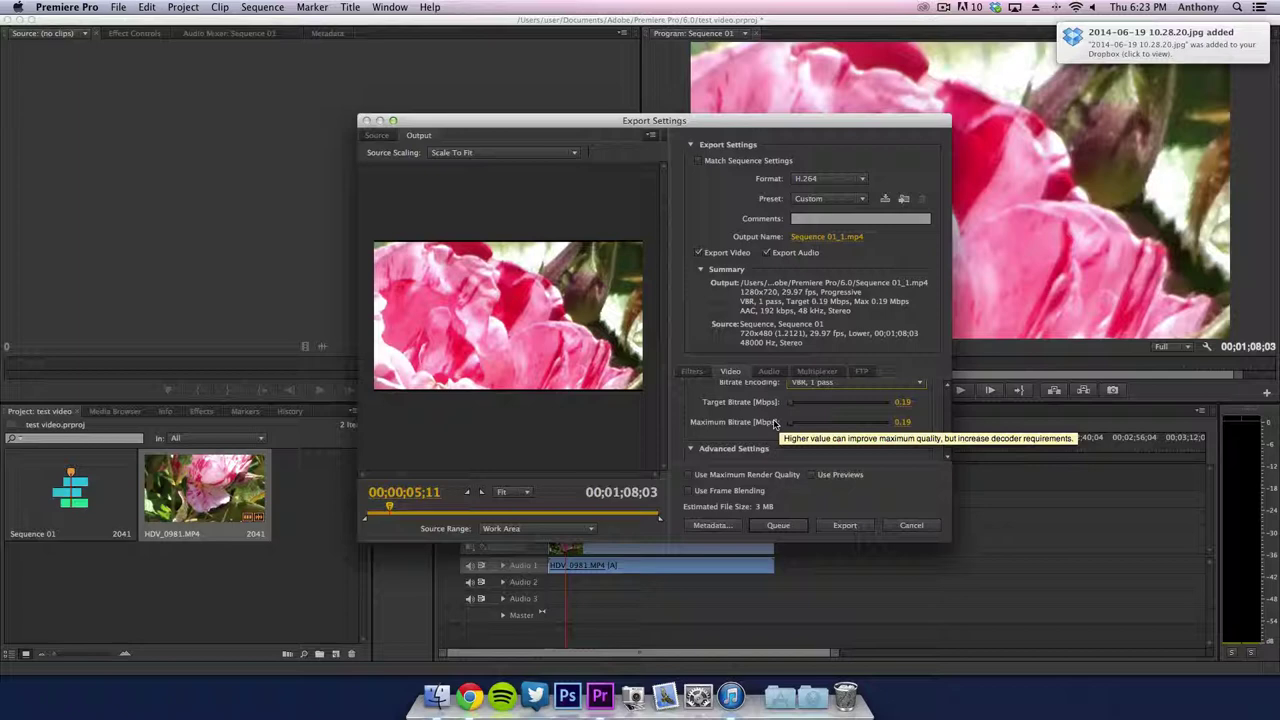
left_click(904, 422)
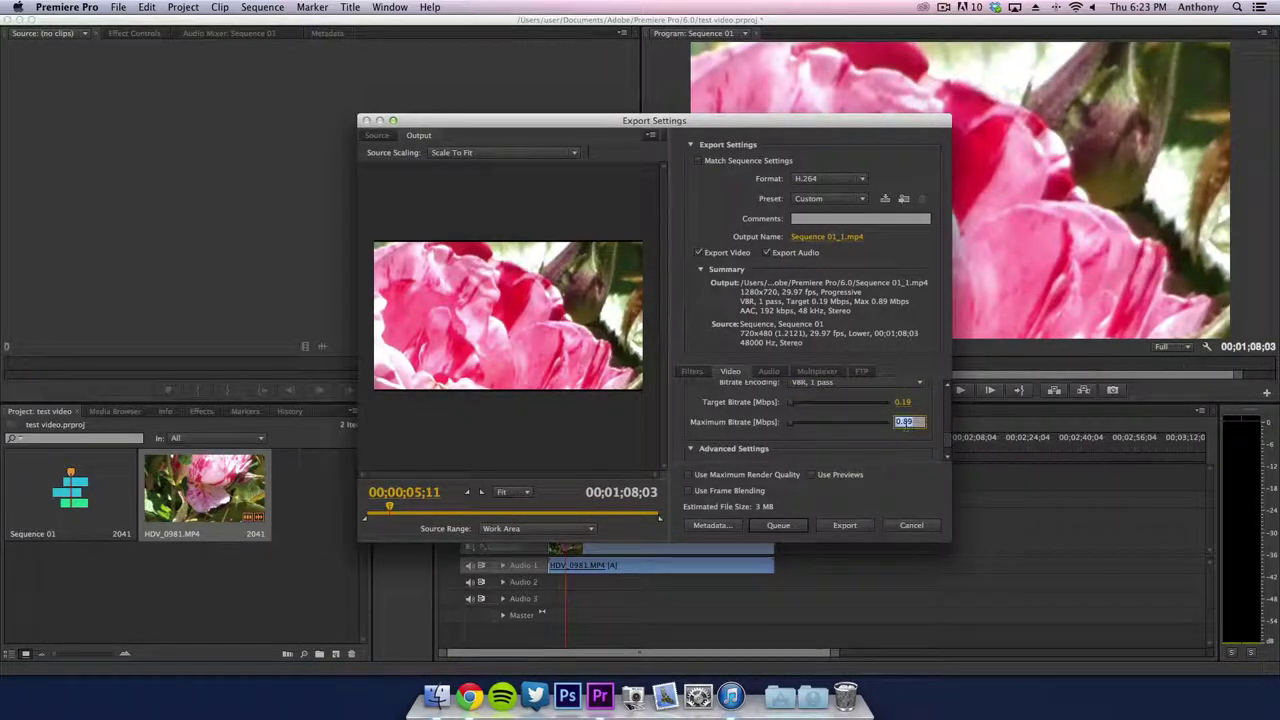
type("18")
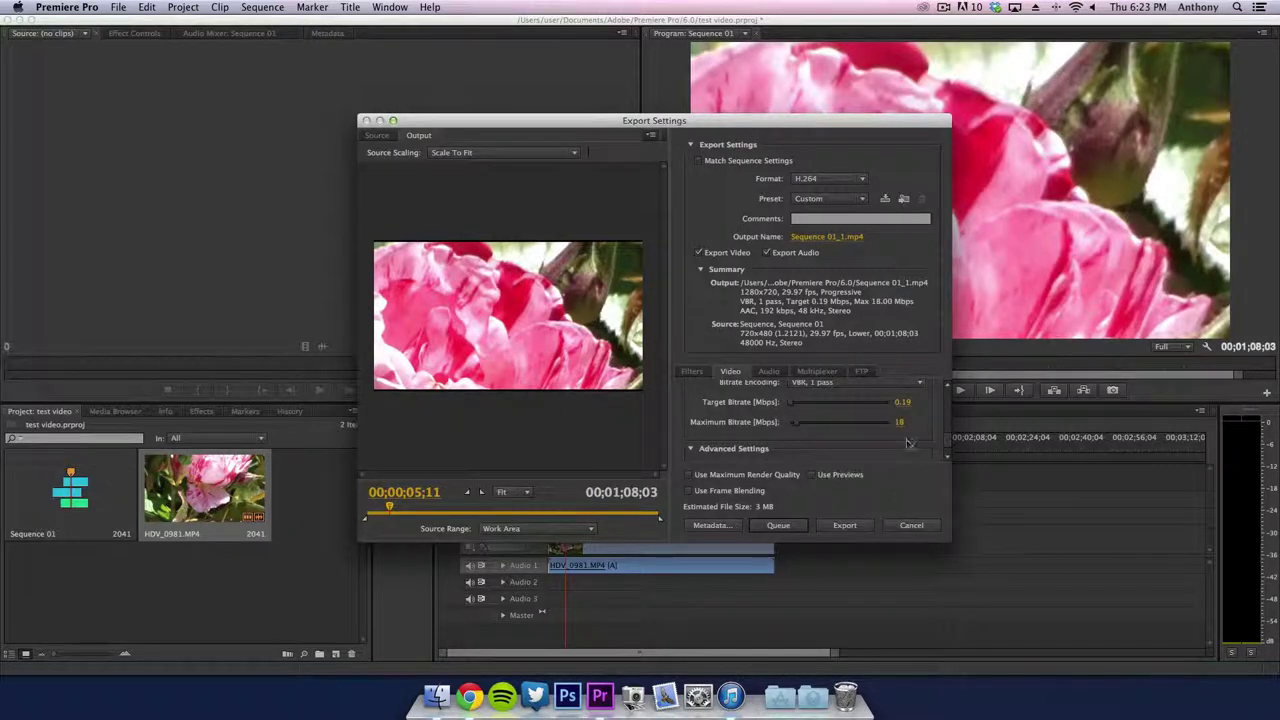
left_click(903, 401)
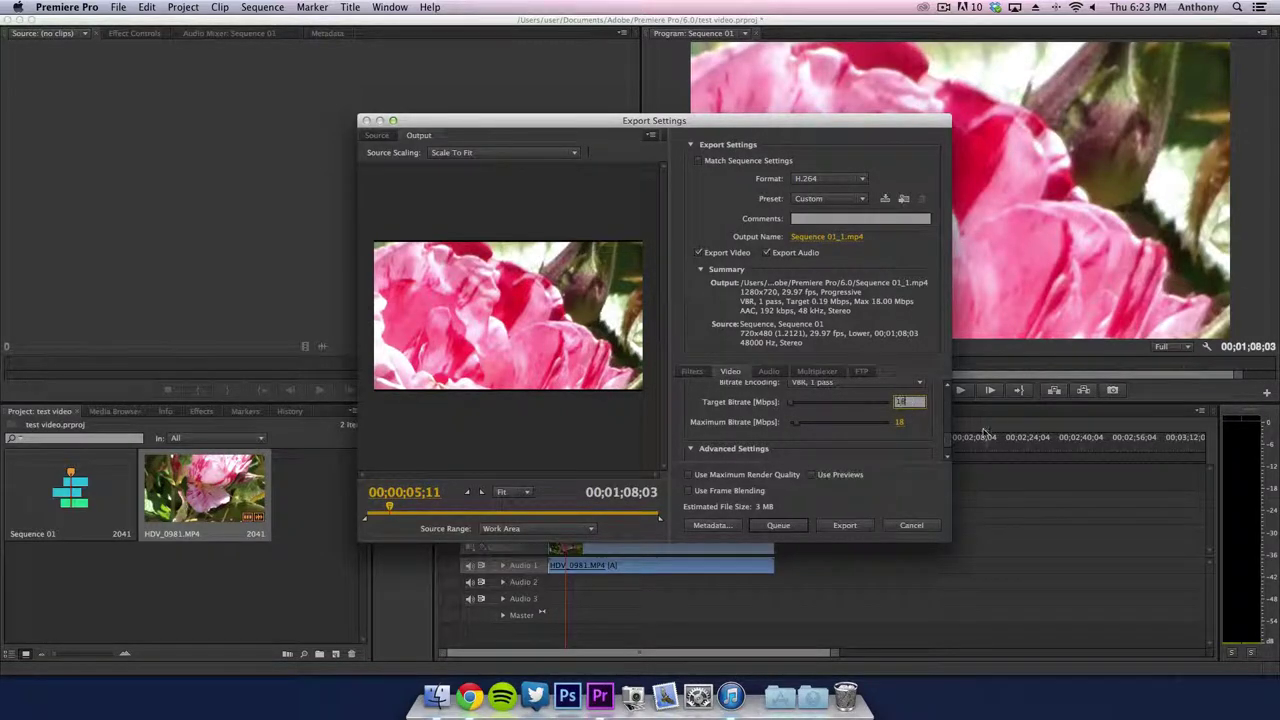
key("Return")
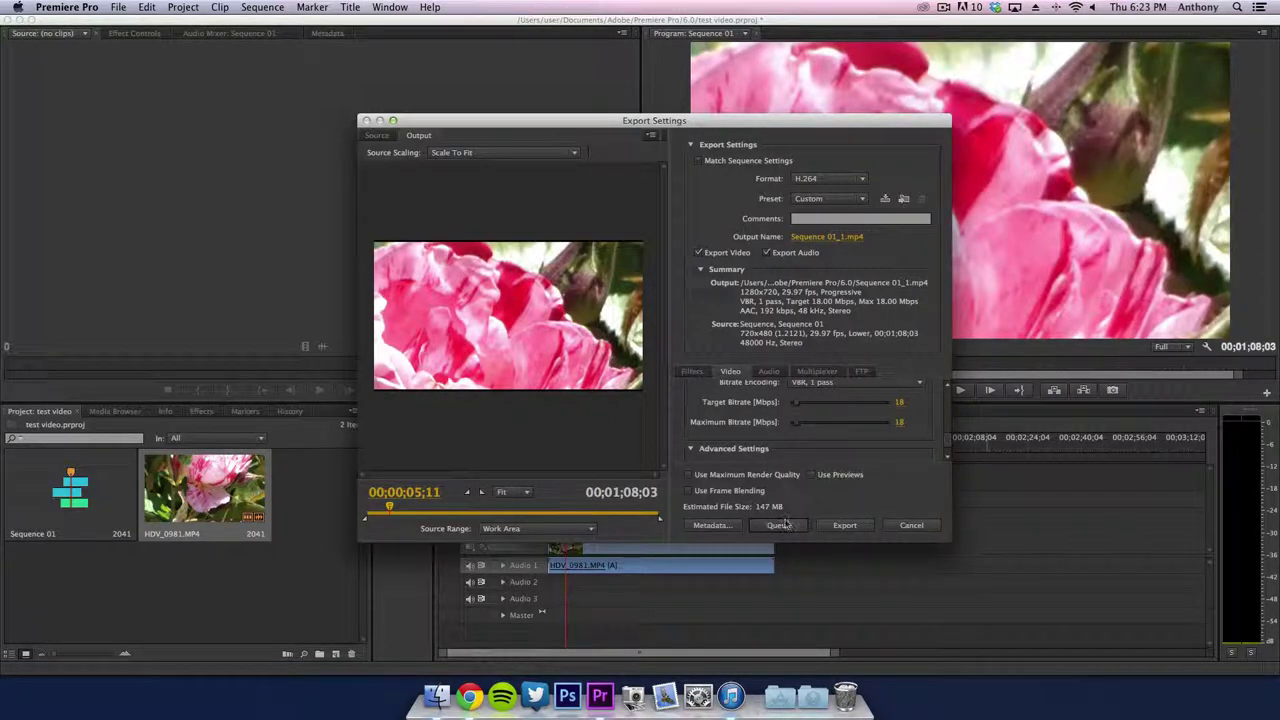
Set both Target and Maximum Bitrate to 10 Mbps, bringing the estimated file size to 82 MB
left_click_drag(796, 402, 890, 402)
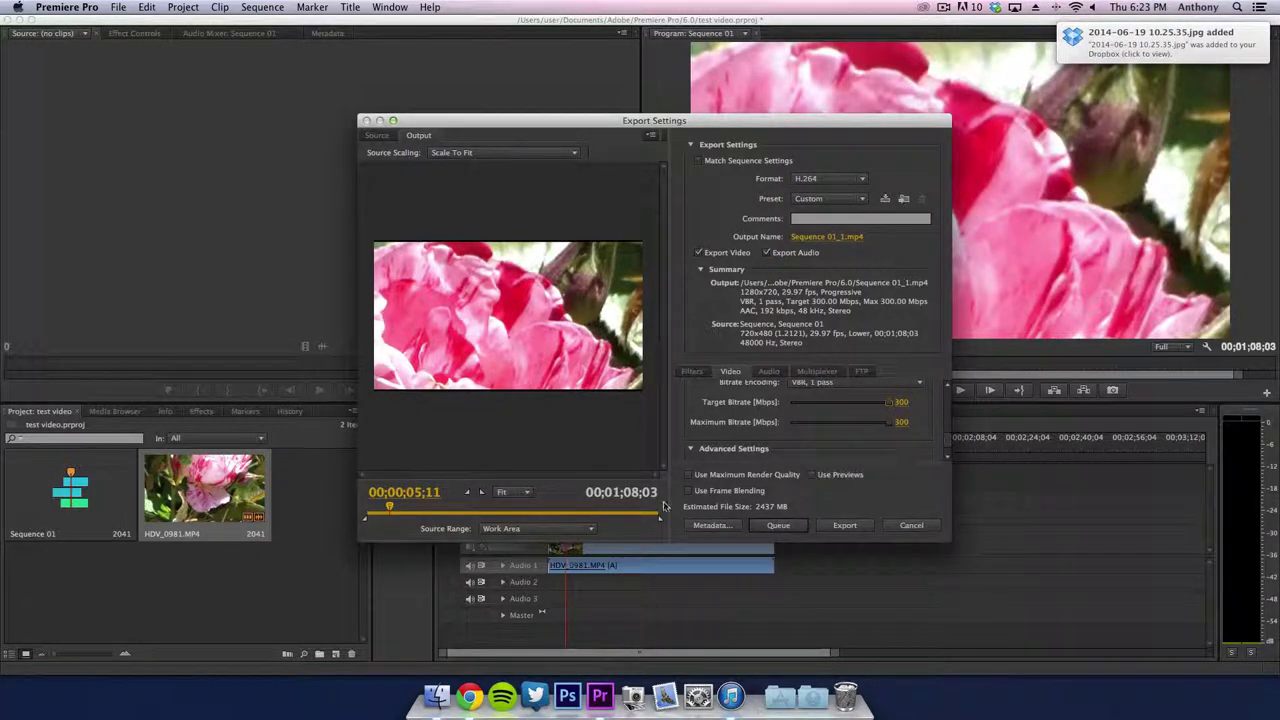
left_click_drag(899, 410, 798, 421)
left_click(903, 402)
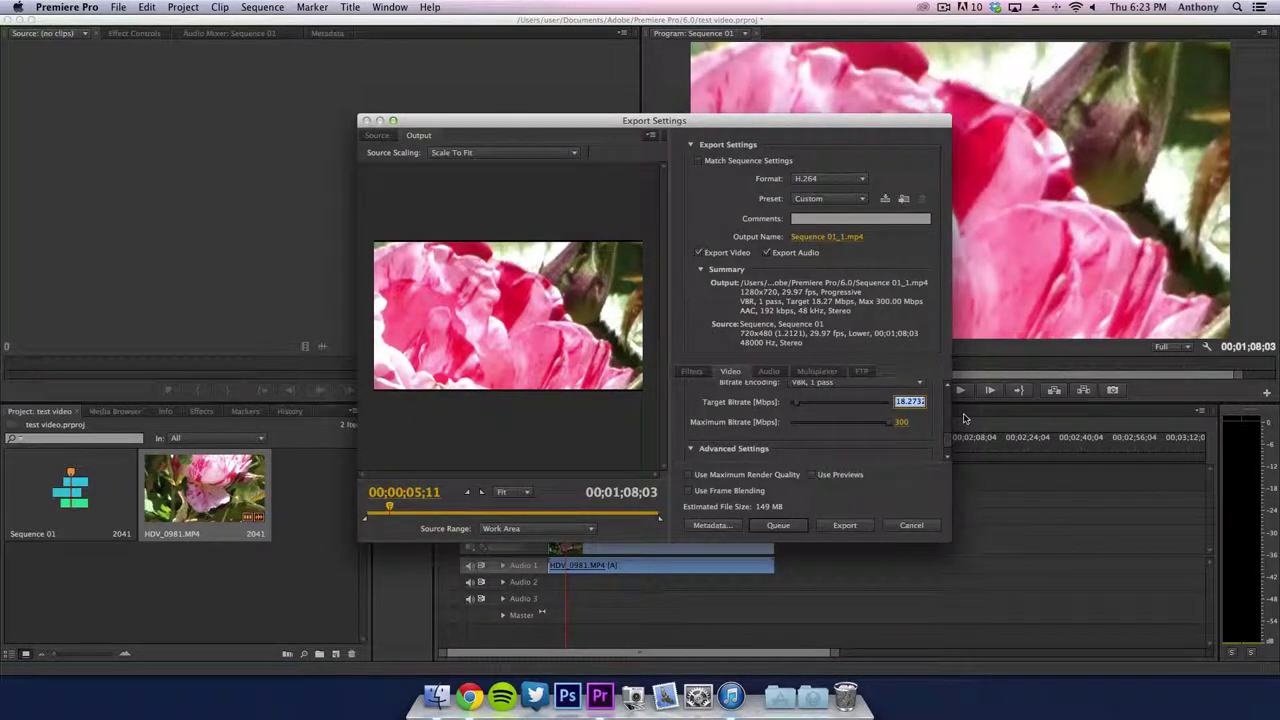
type("10")
key("Return")
left_click(903, 422)
type("10")
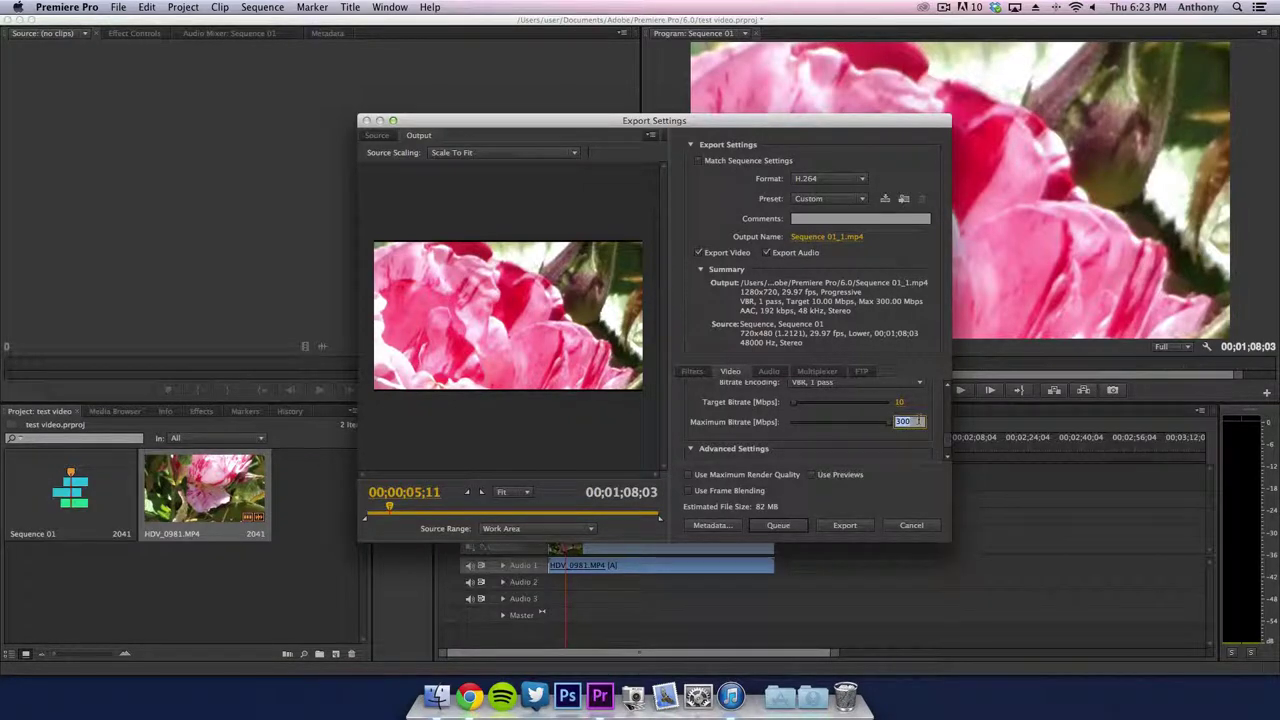
key("Return")
scroll(843, 443, "down", 1)
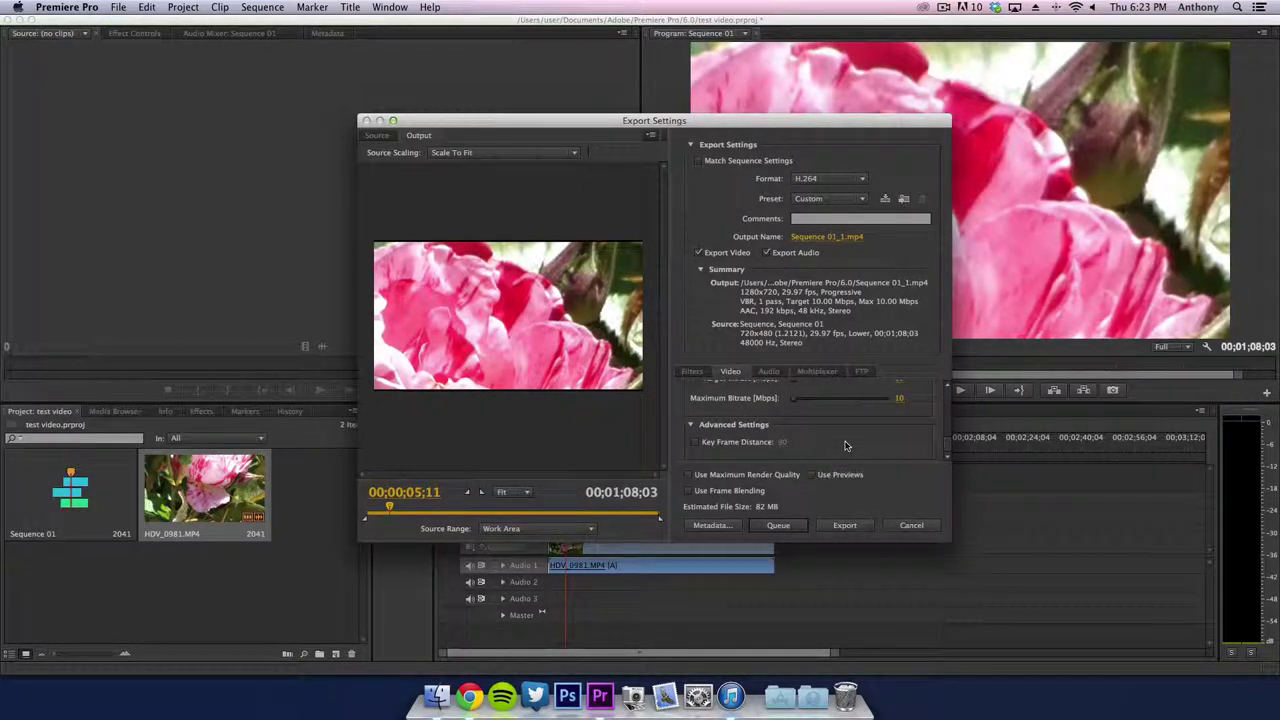
Set the audio codec to AAC in the Audio settings
left_click(768, 371)
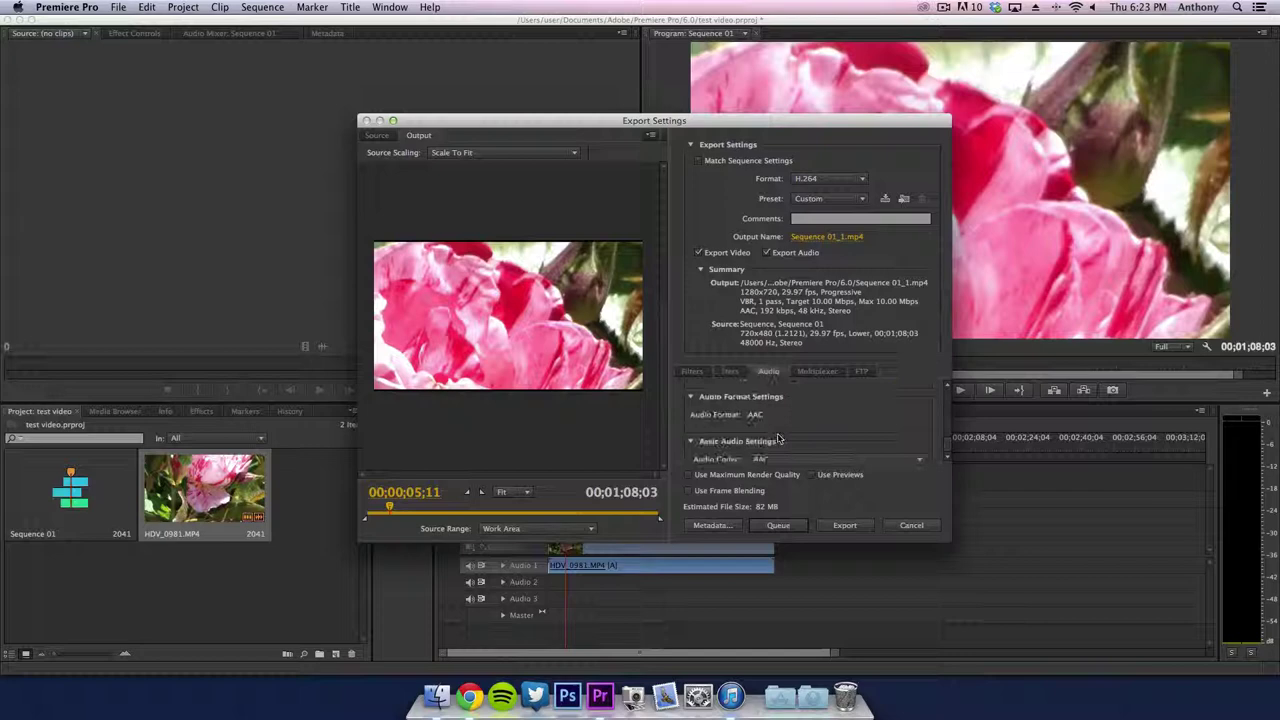
scroll(767, 425, "down", 1)
left_click(767, 427)
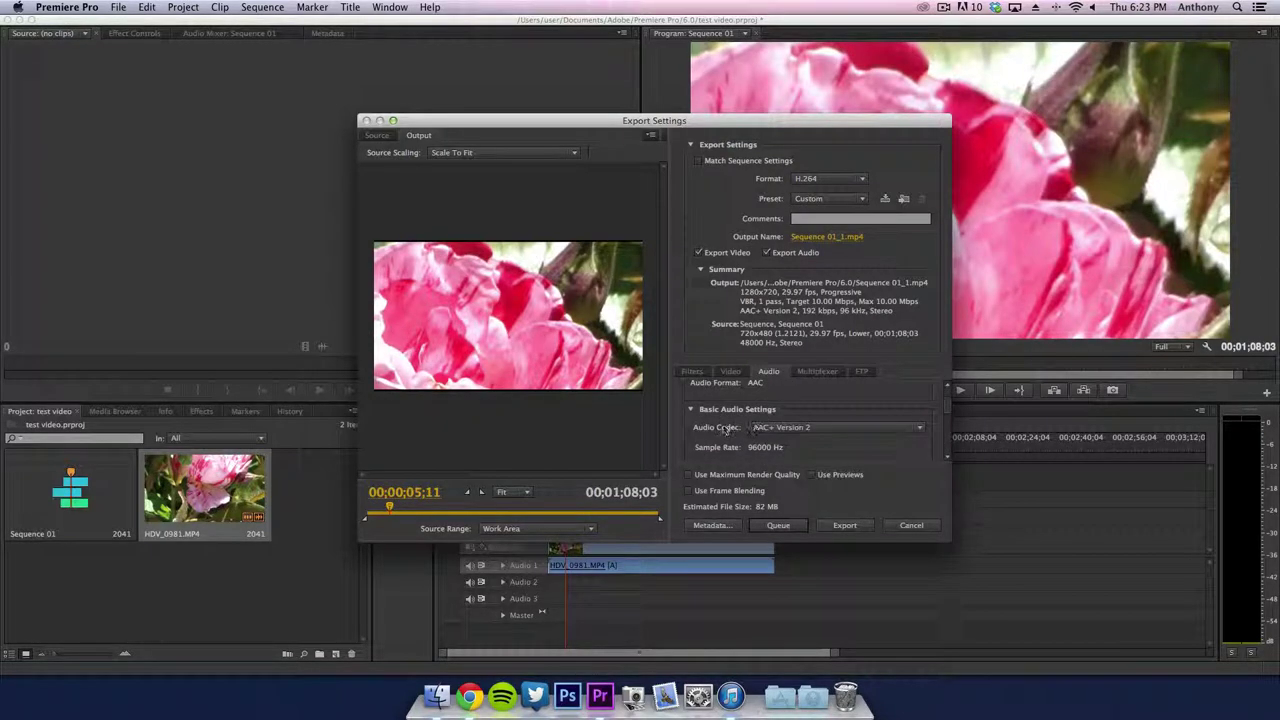
left_click(797, 465)
left_click(768, 427)
left_click(770, 440)
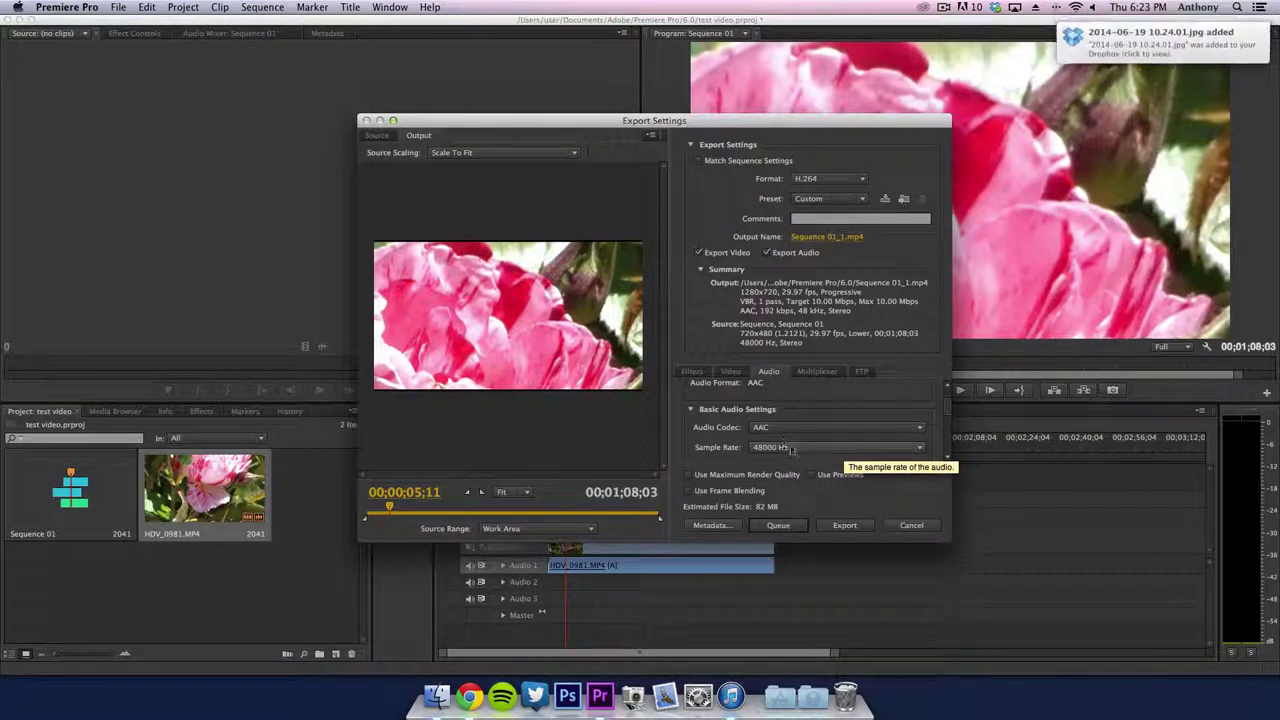
Keep audio quality at High and audio bitrate at 192 kbps
scroll(946, 412, "down", 3)
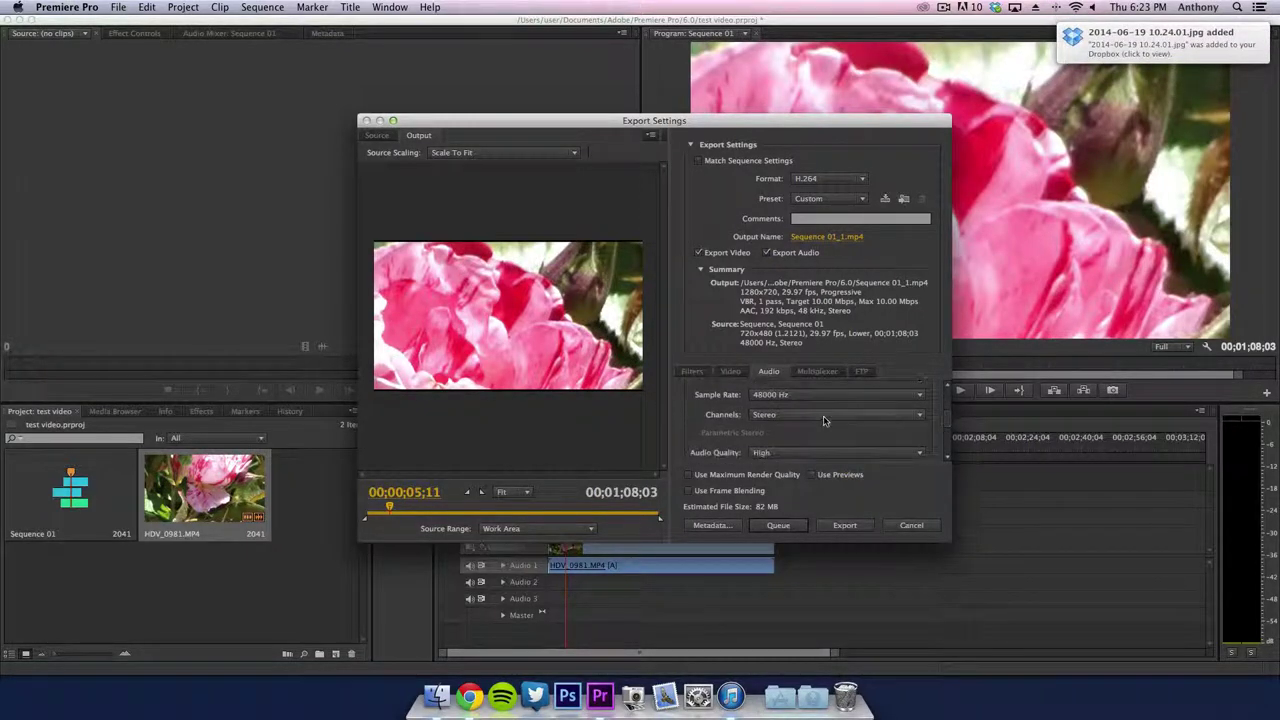
scroll(940, 435, "down", 2)
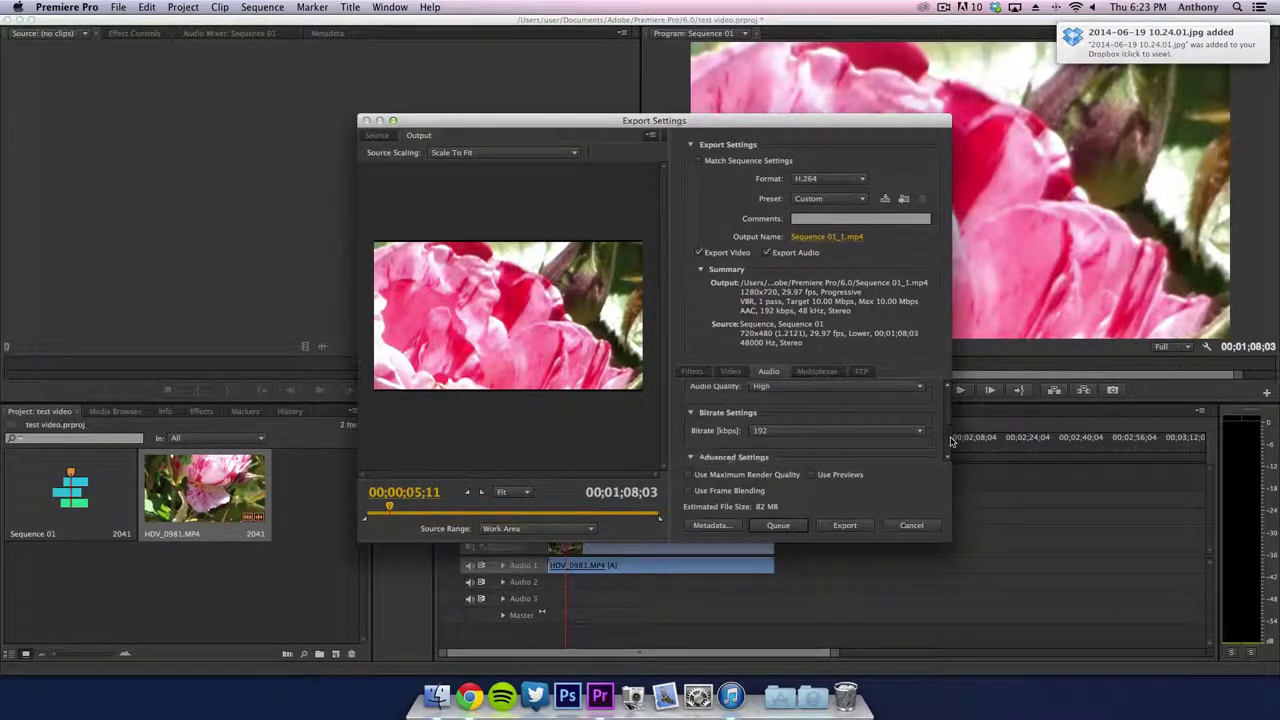
left_click(870, 411)
left_click(870, 411)
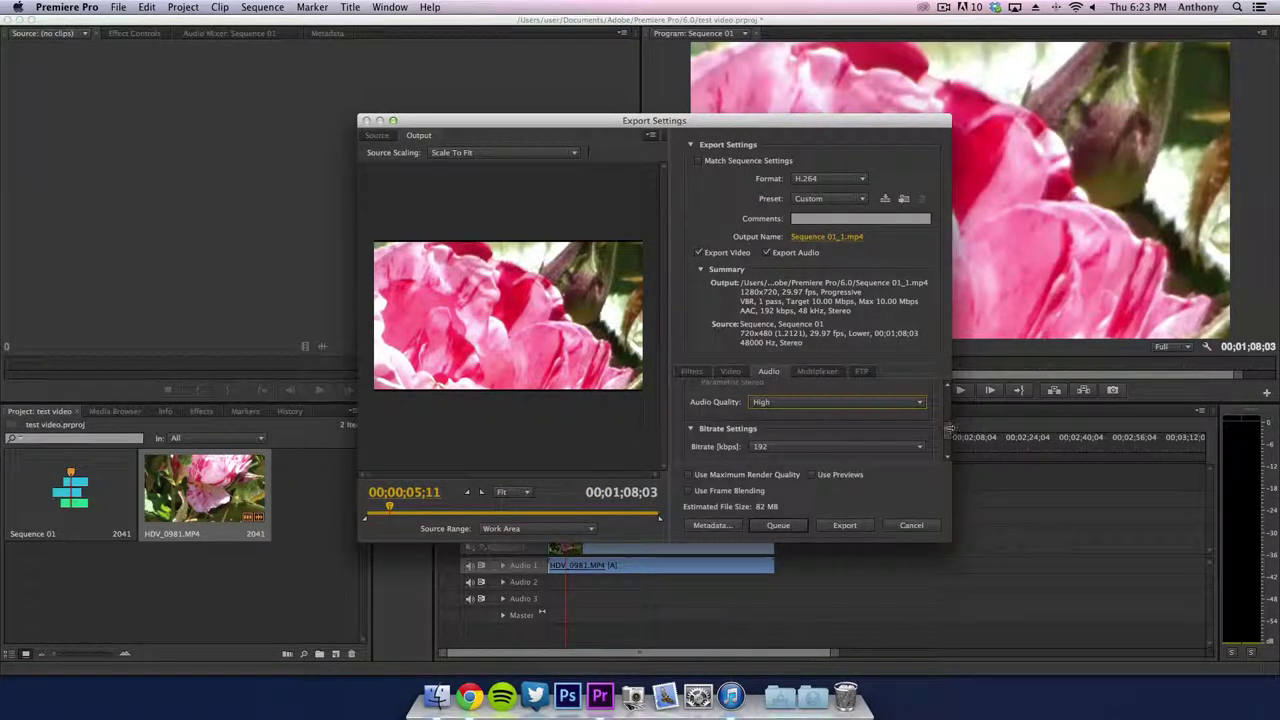
scroll(830, 410, "down", 3)
left_click(823, 404)
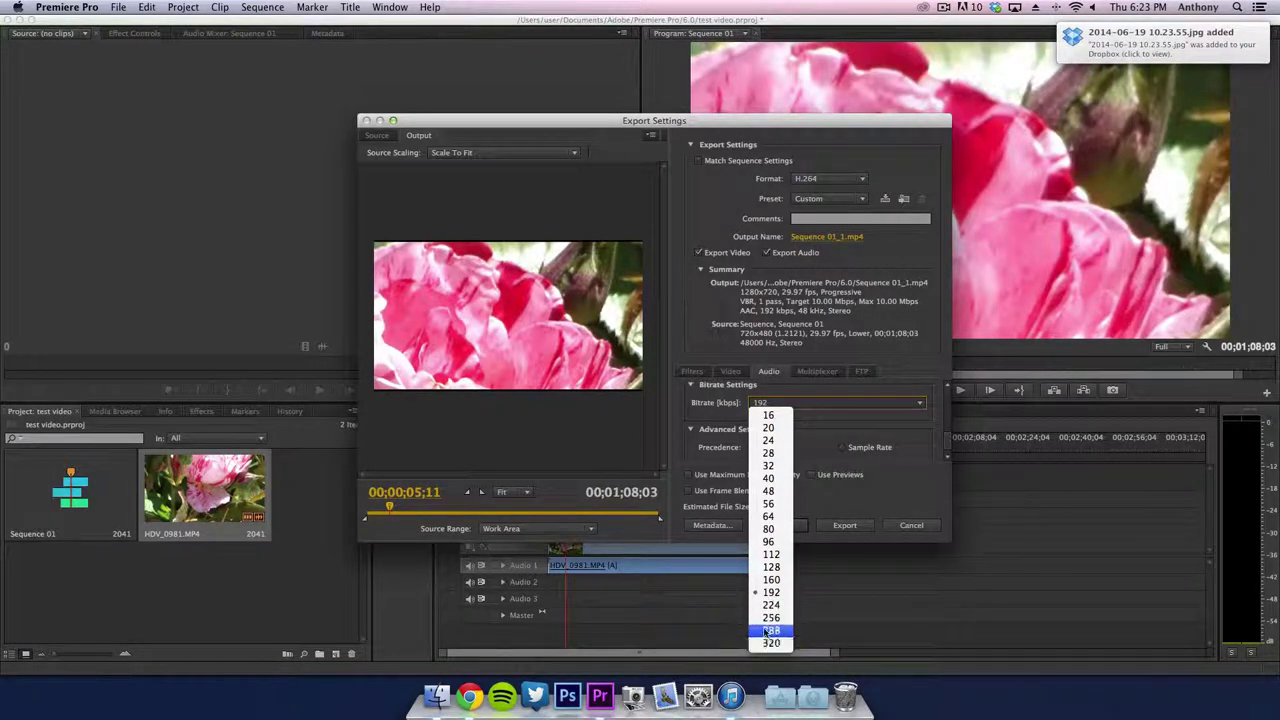
left_click(770, 593)
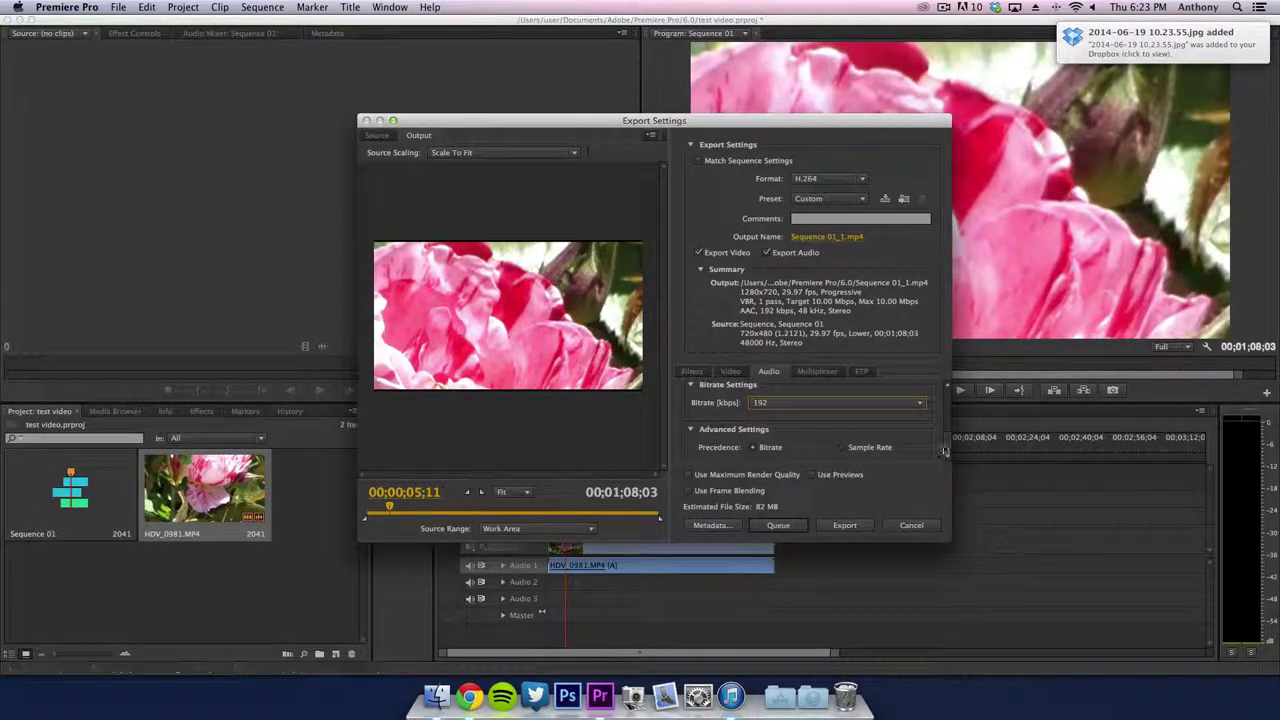
scroll(907, 431, "down", 1)
Check the MP4 multiplexer settings, then re-enter 10 Mbps for target and maximum video bitrate
left_click(817, 371)
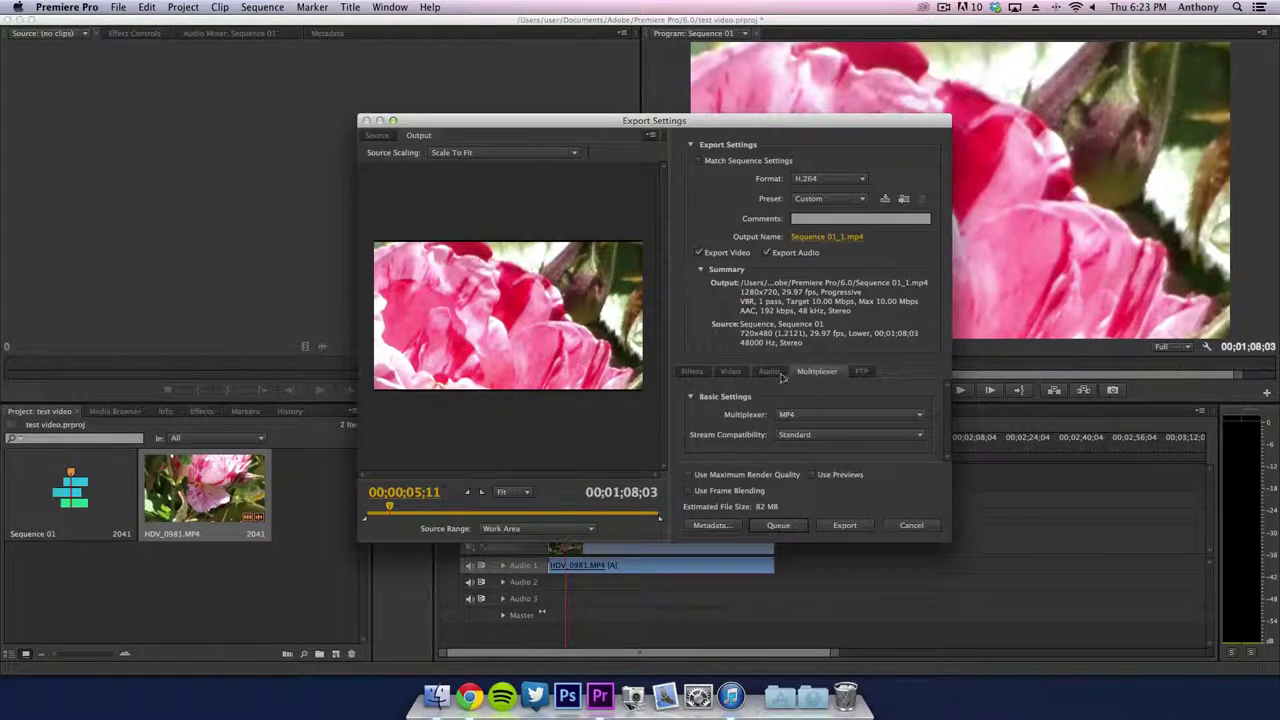
left_click(730, 372)
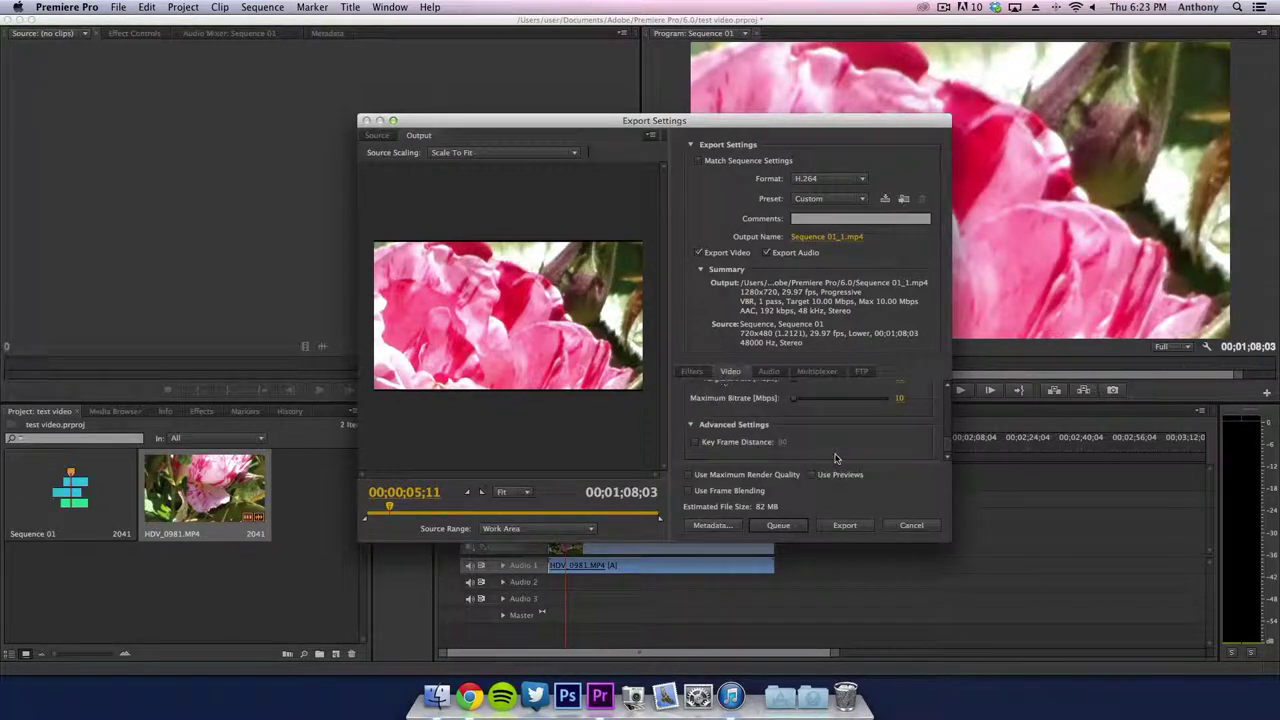
scroll(836, 458, "up", 5)
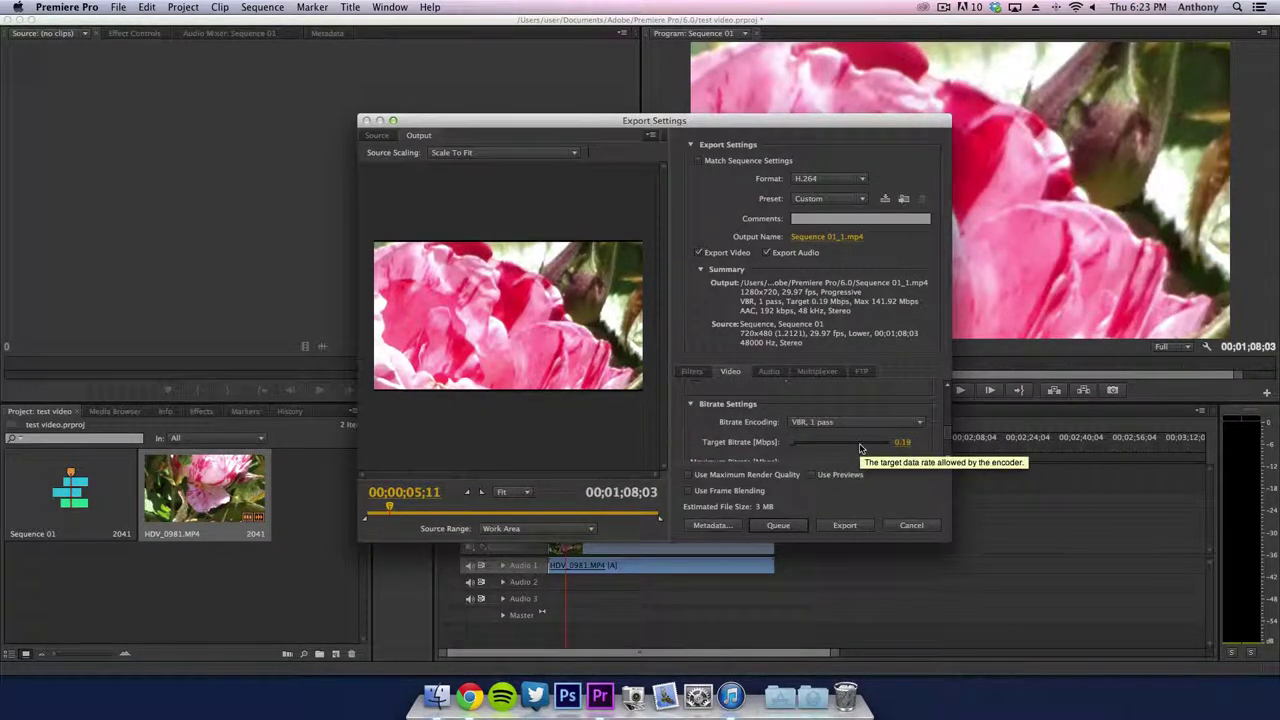
scroll(949, 441, "down", 2)
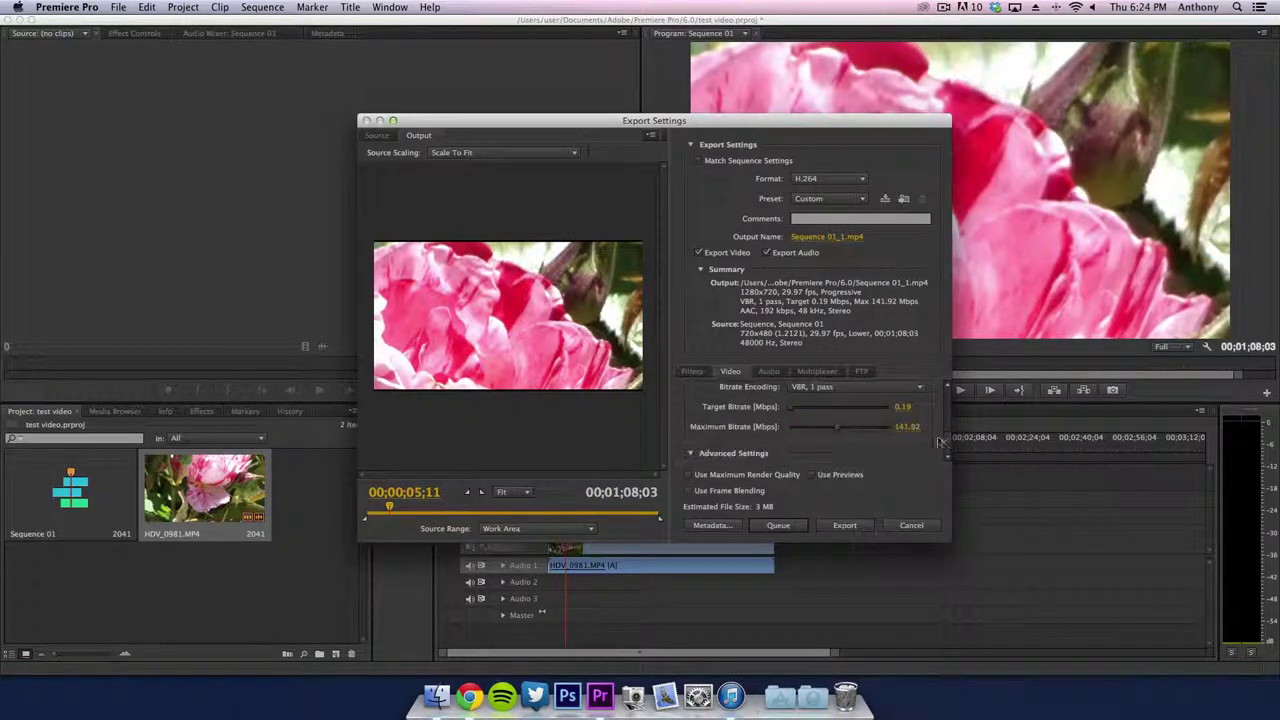
left_click(903, 407)
type("10")
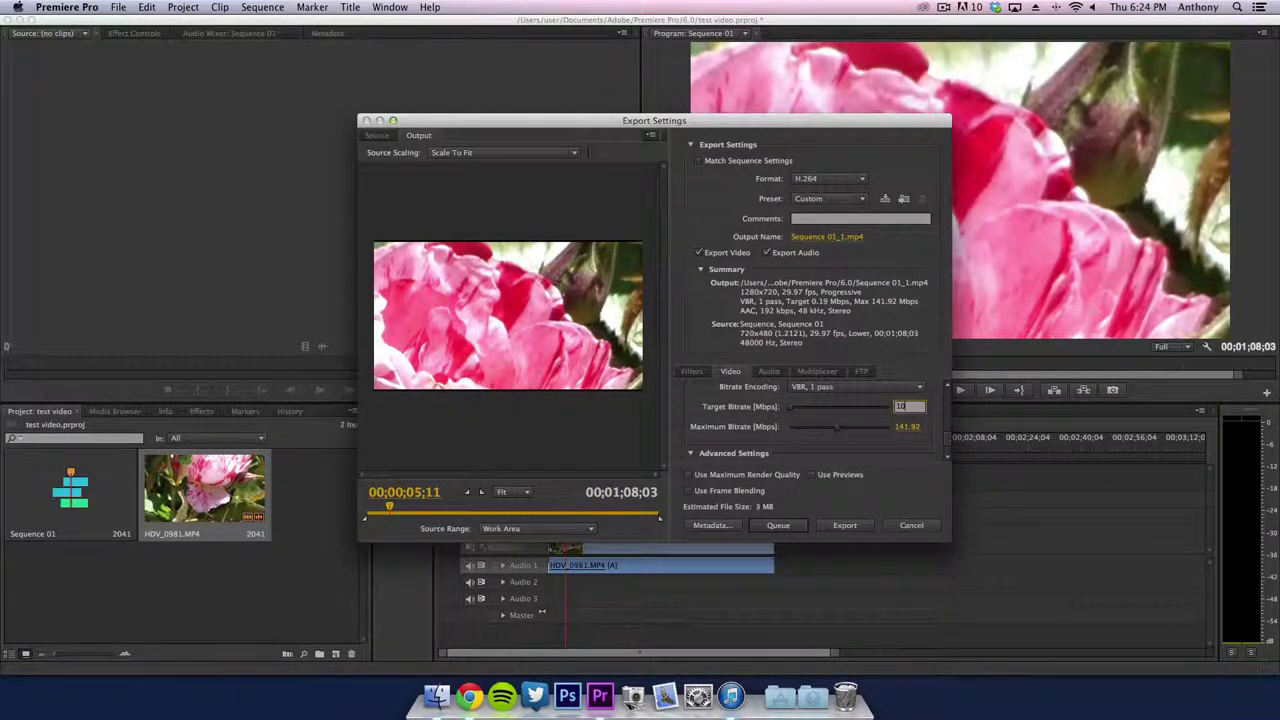
key("Tab")
type("10")
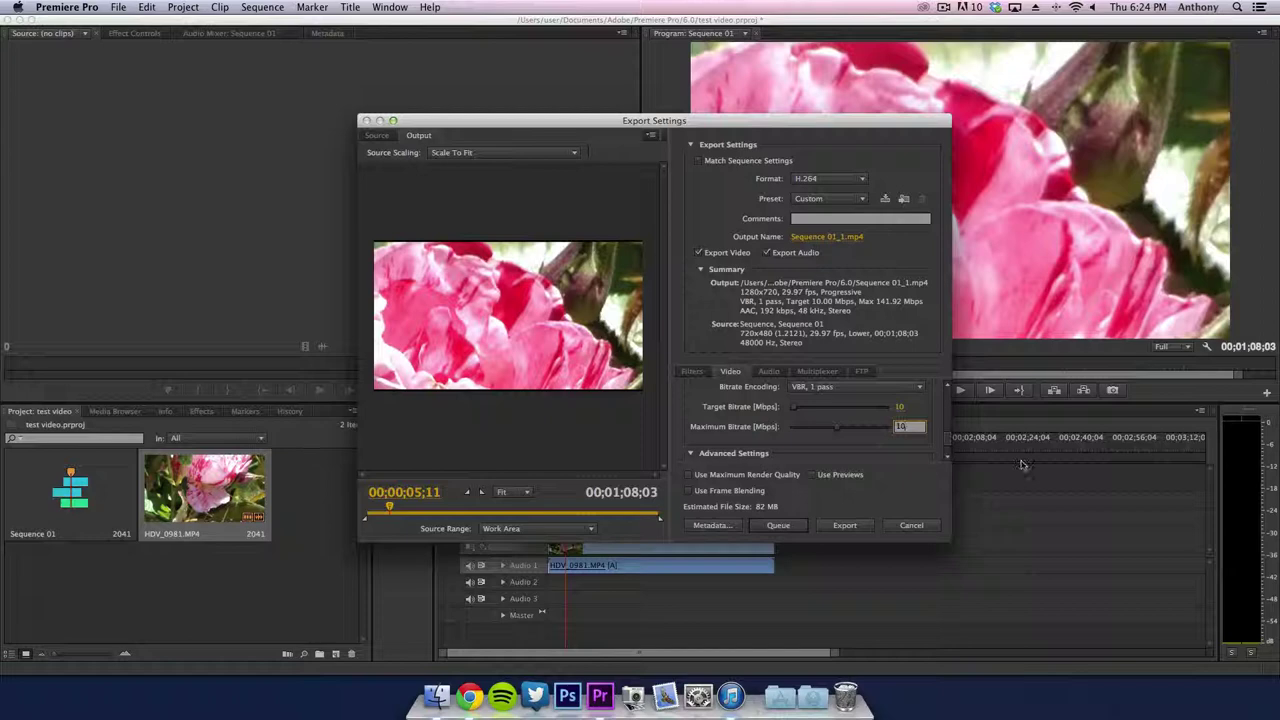
key("Return")
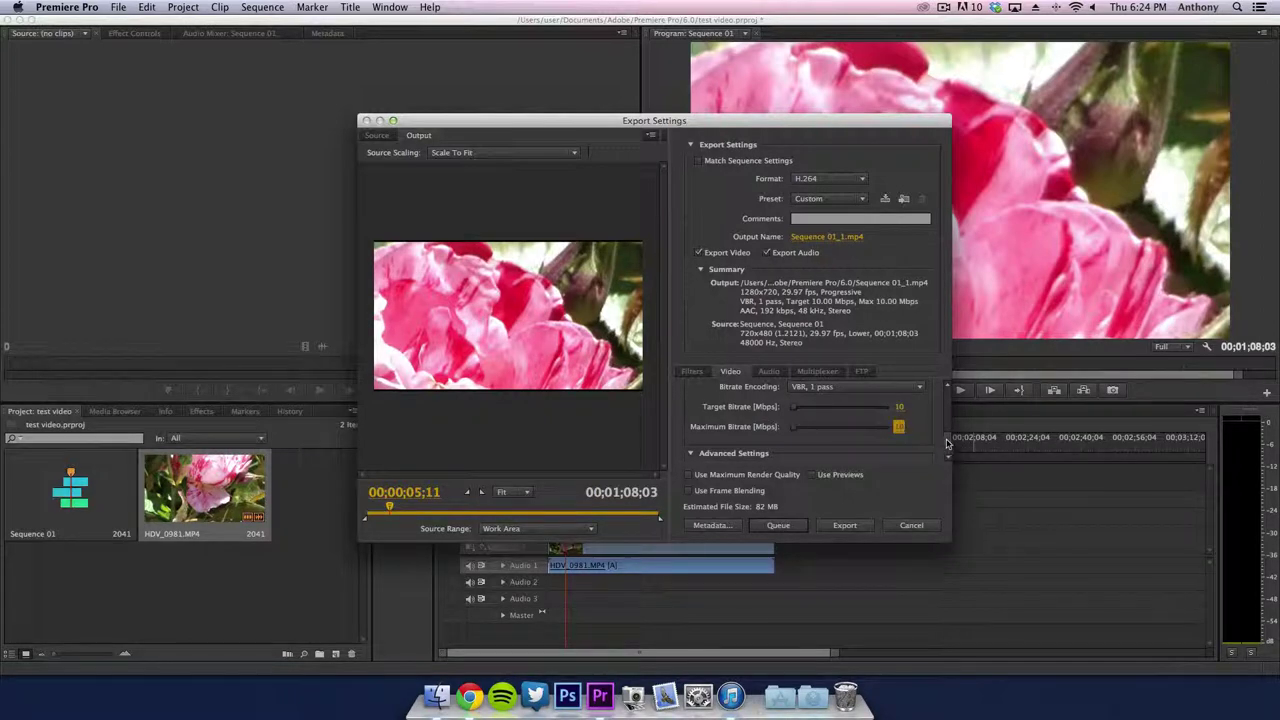
left_click_drag(947, 443, 938, 395)
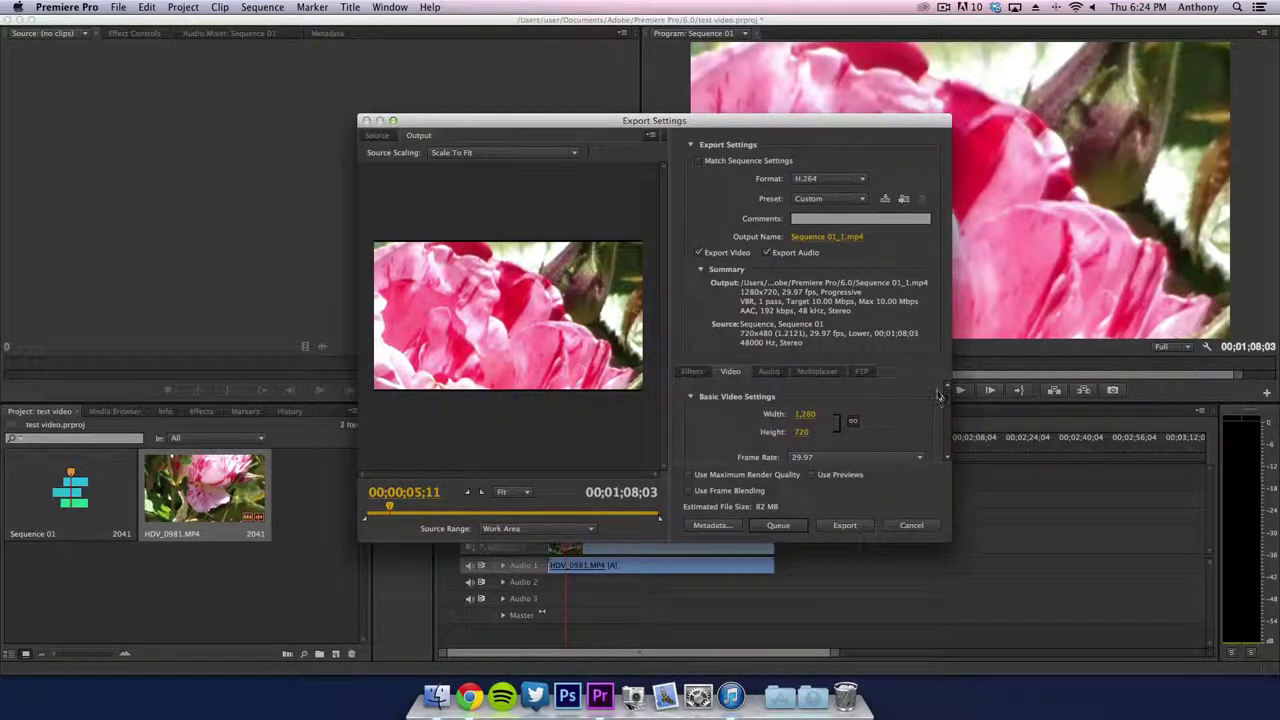
Save the export settings as preset 'Youtube HD', overwriting the existing one
left_click(884, 199)
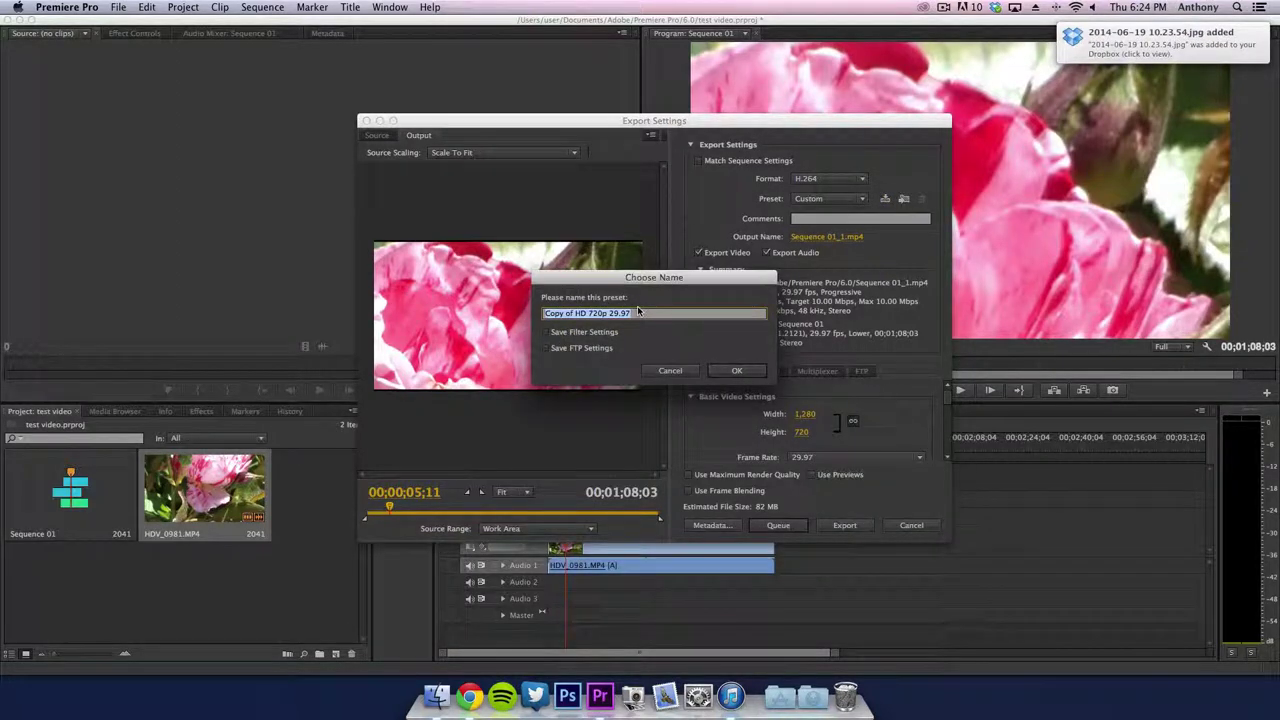
type("Youtube")
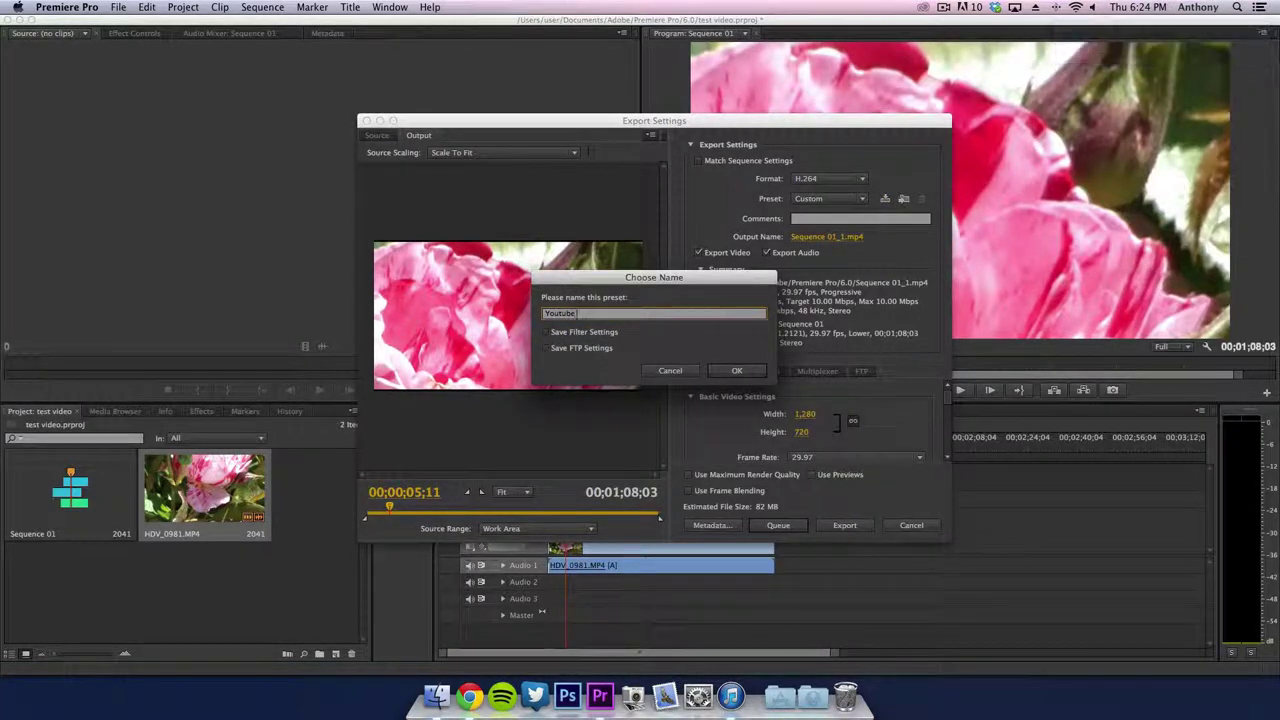
type(" HD")
left_click(731, 373)
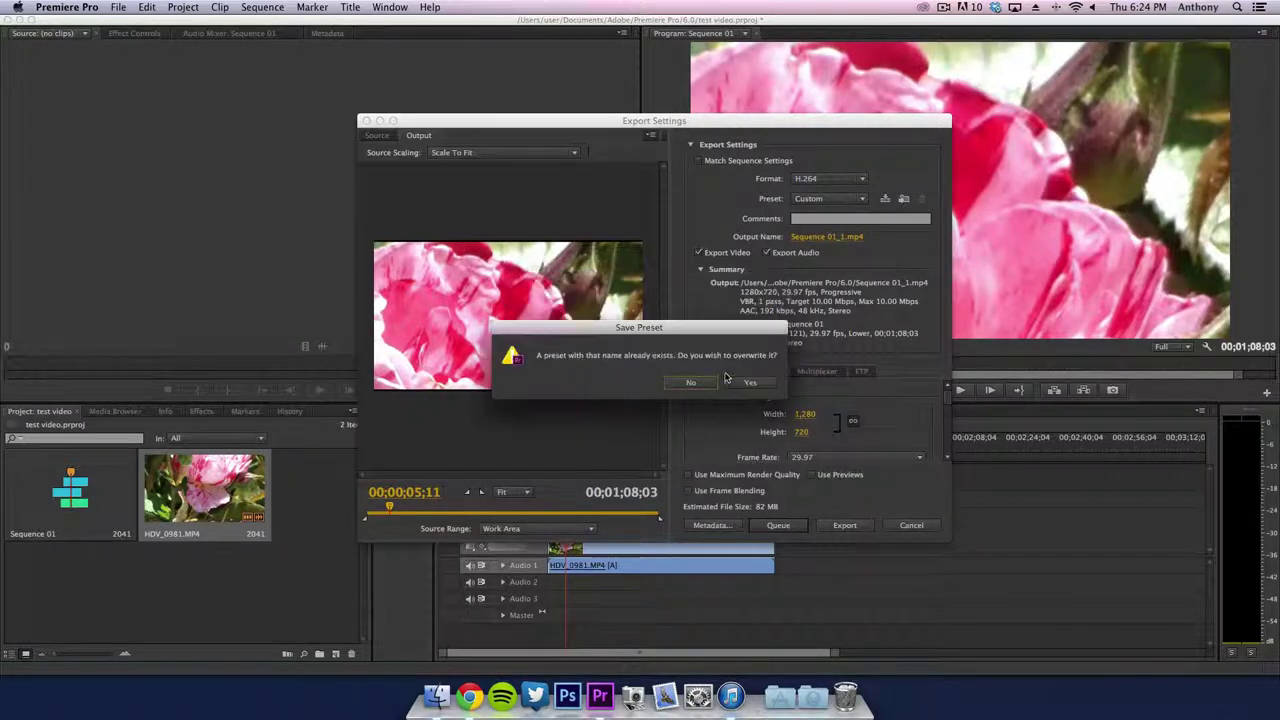
left_click(752, 382)
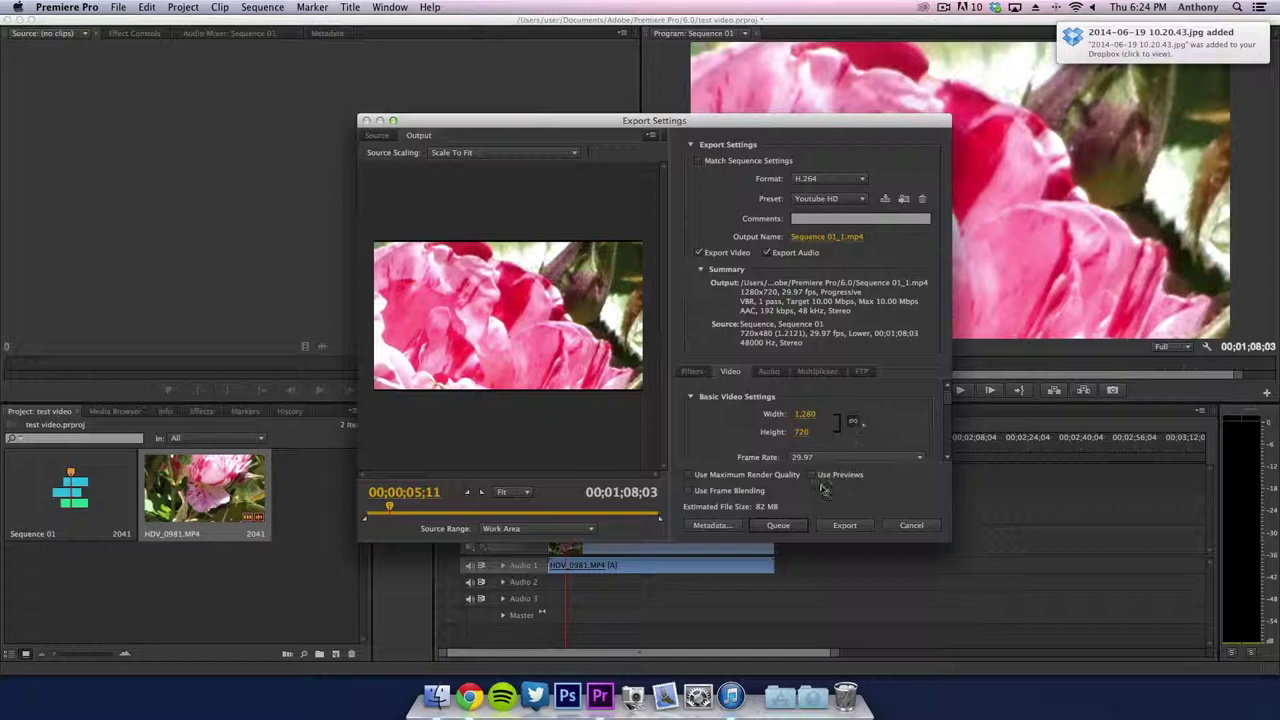
Queue the flower sequence export with the Youtube HD preset
left_click(760, 526)
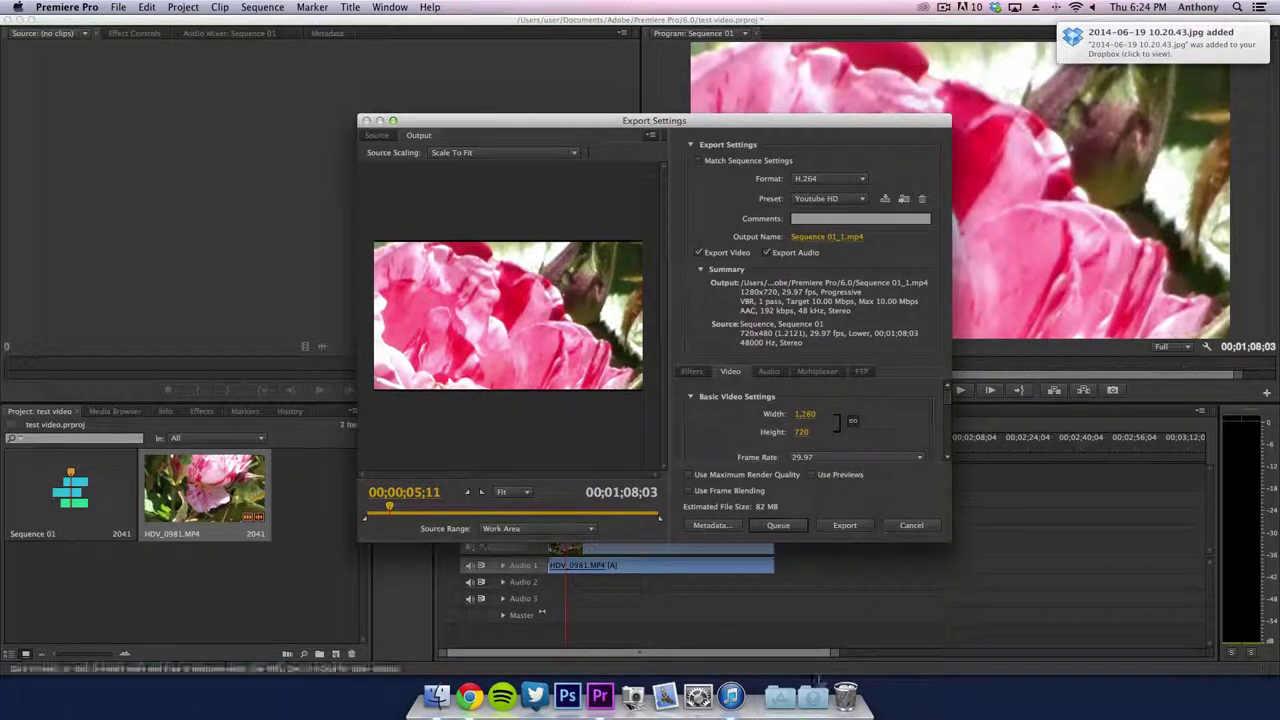